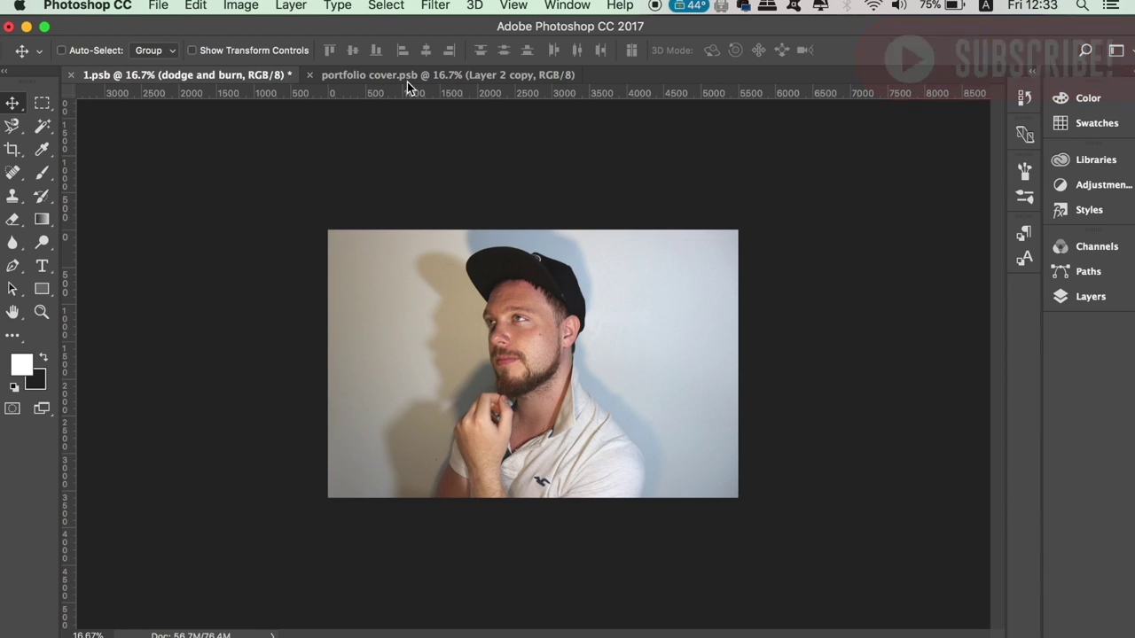
# - Flip between the finished portfolio cover and the original photo tabs to compare before and after
pyautogui.click(409, 78)
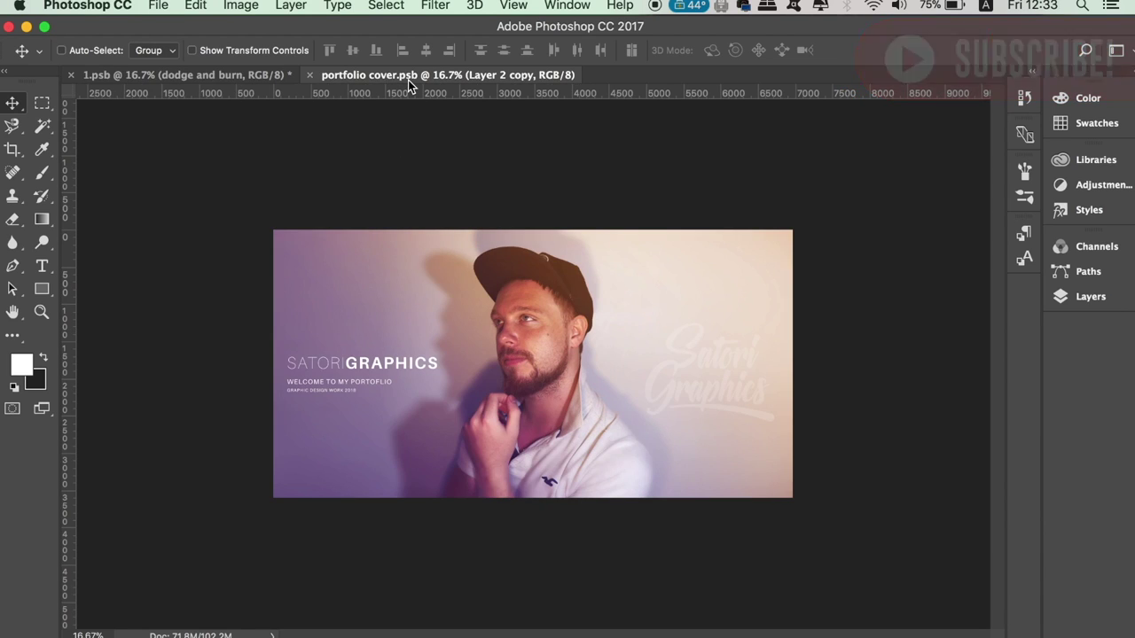
pyautogui.click(239, 77)
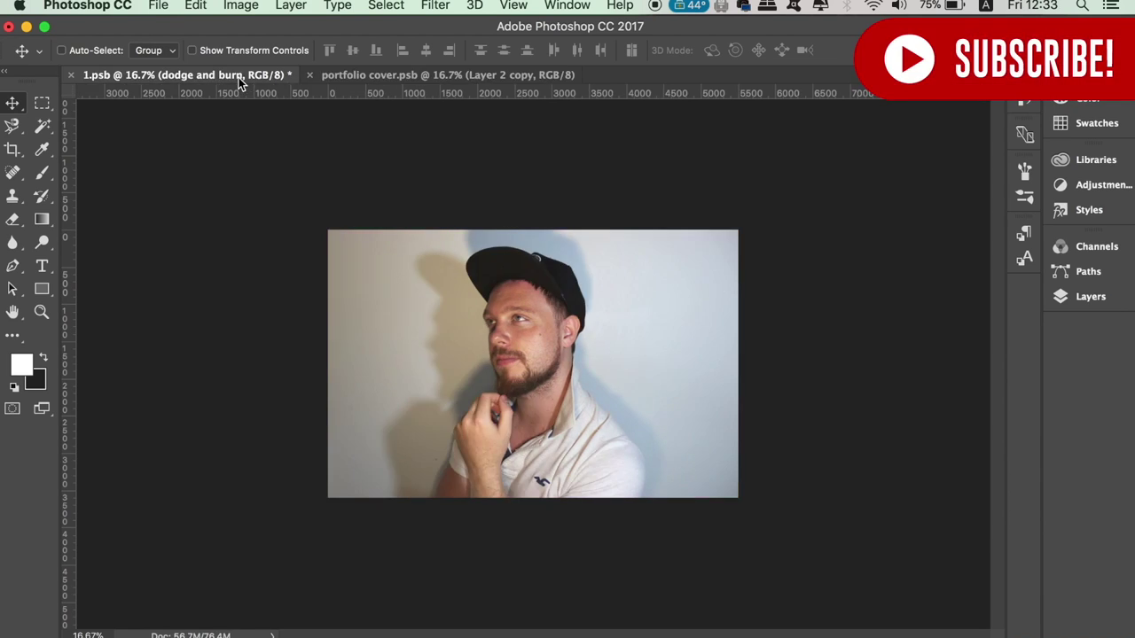
pyautogui.click(388, 69)
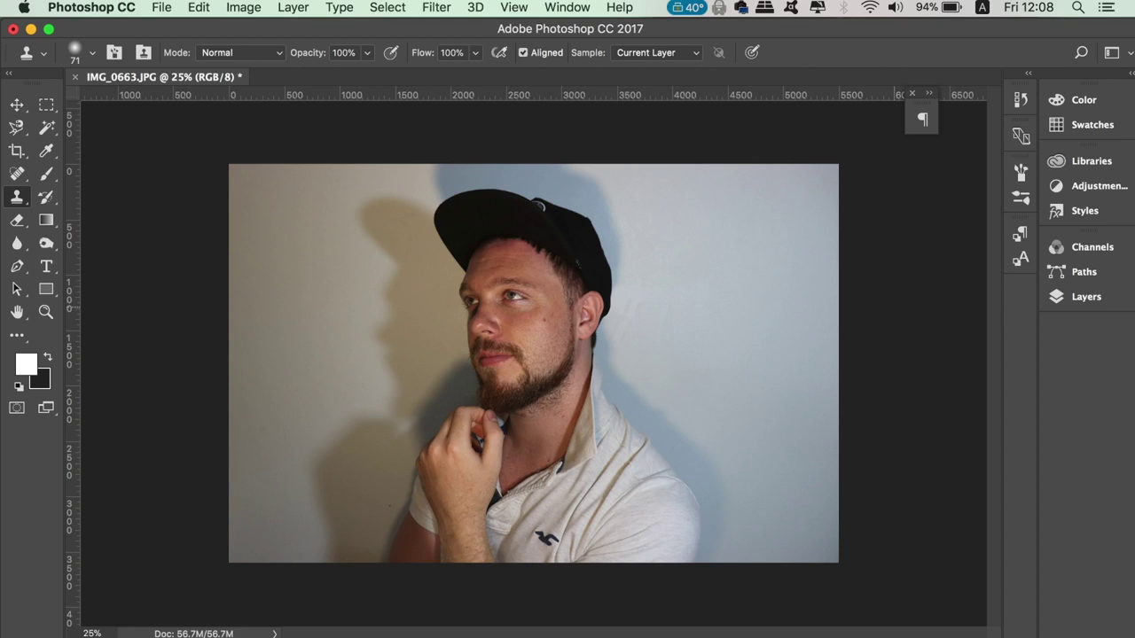
# - Convert the locked Background of the photo into an editable Layer 0
pyautogui.click(1089, 297)
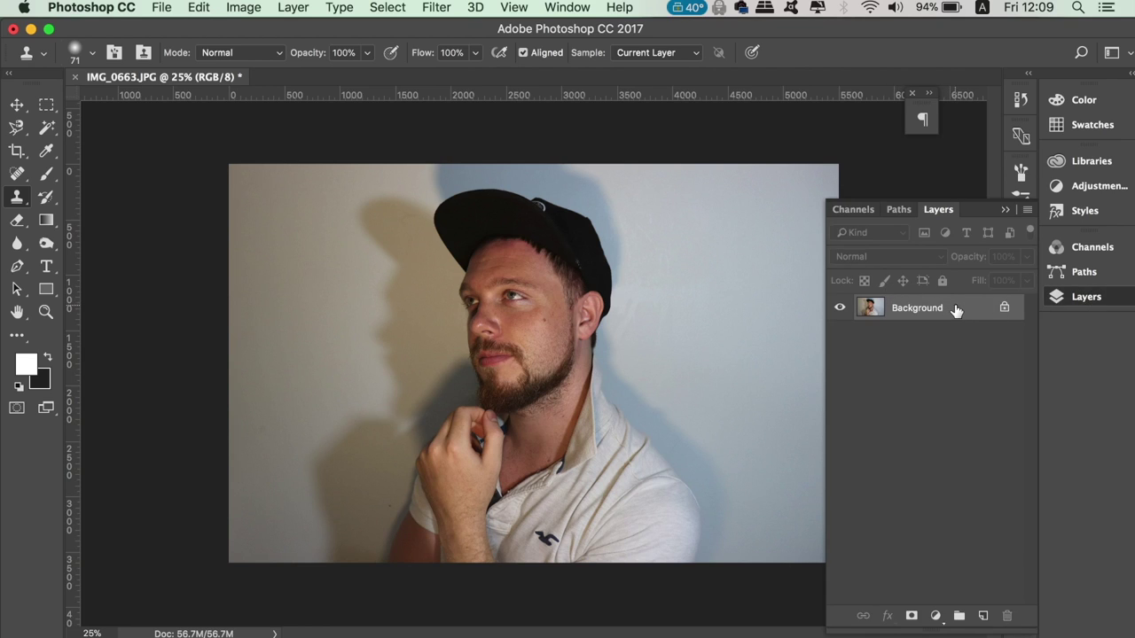
pyautogui.doubleClick(951, 307)
pyautogui.press('Return')
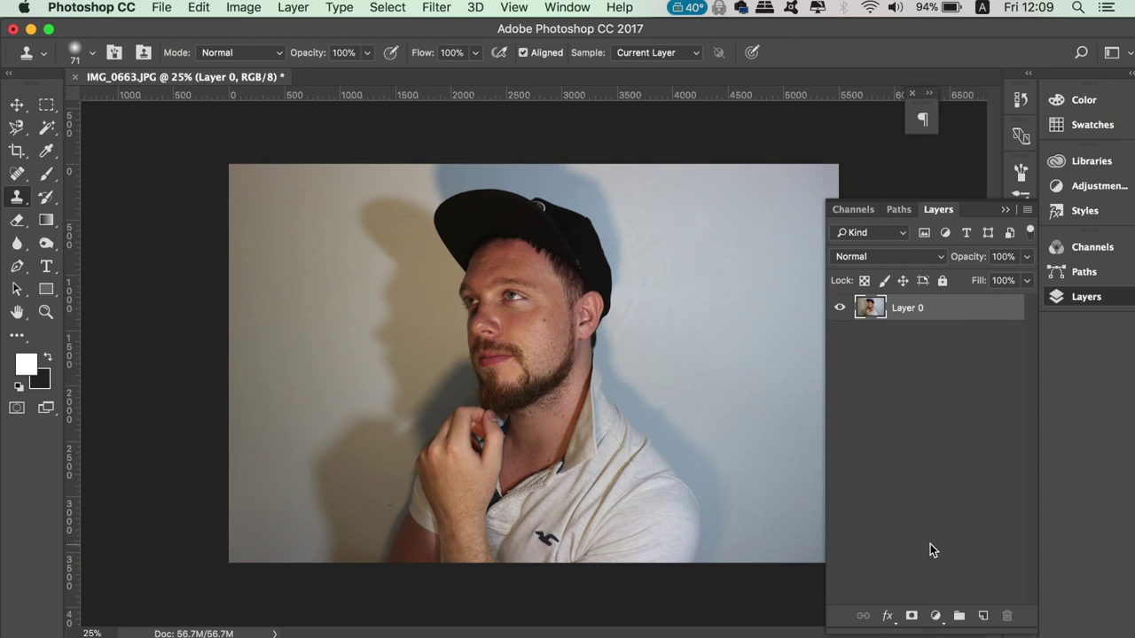
# - Add a Curves adjustment layer, moving the white point to Input 227 to brighten highlights
pyautogui.click(935, 616)
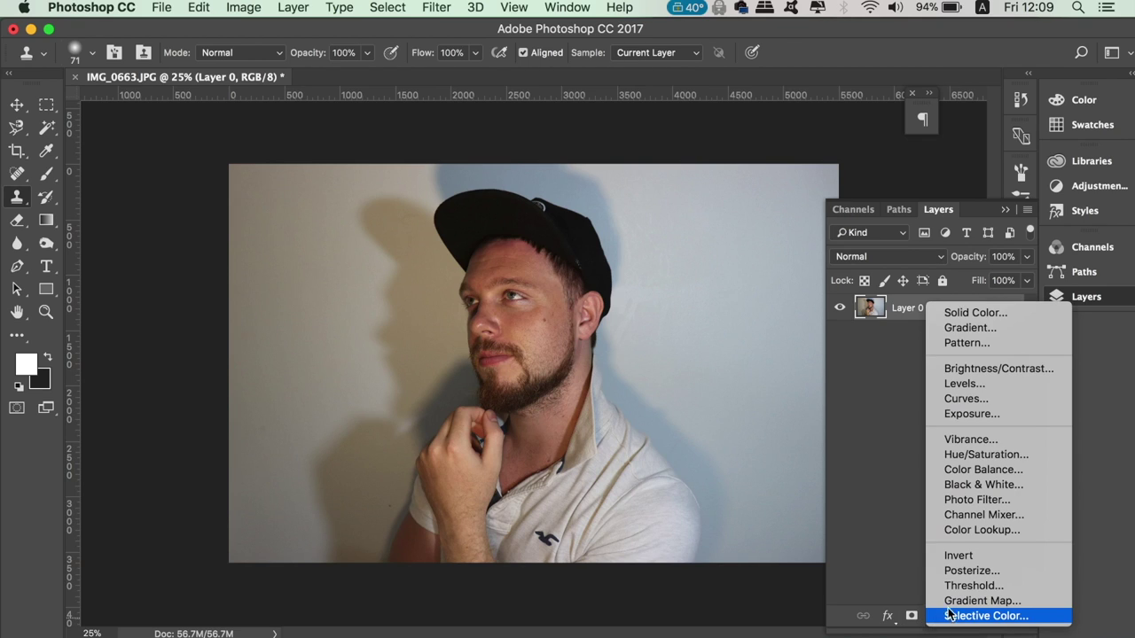
pyautogui.click(994, 400)
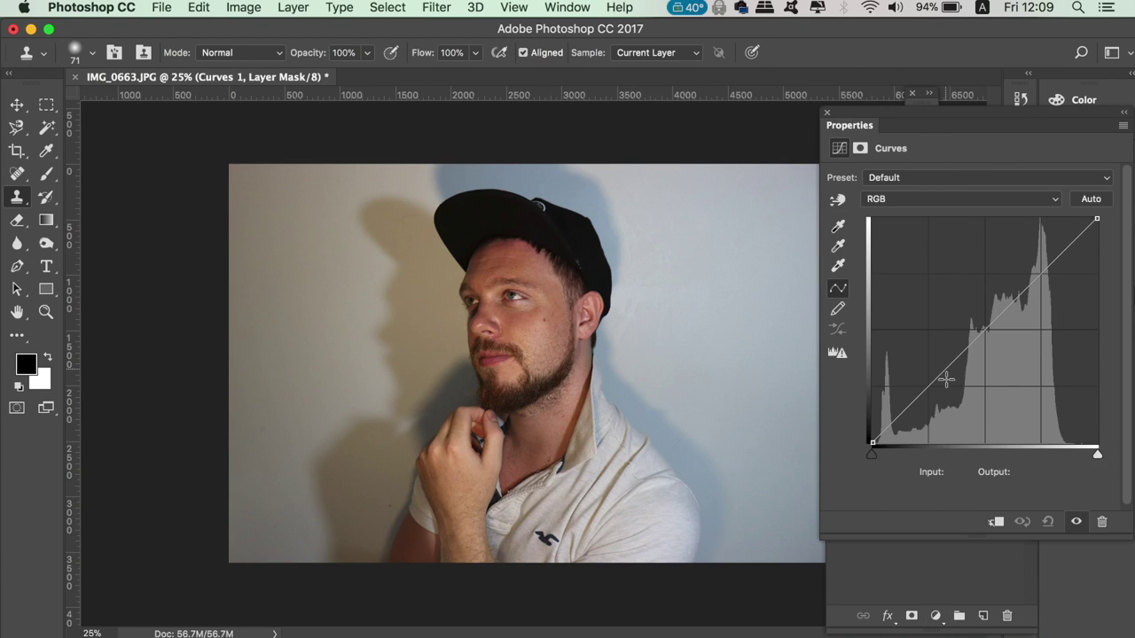
pyautogui.moveTo(873, 442)
pyautogui.mouseDown()
pyautogui.moveTo(889, 443)
pyautogui.moveTo(870, 443)
pyautogui.moveTo(872, 427)
pyautogui.moveTo(869, 437)
pyautogui.mouseUp()
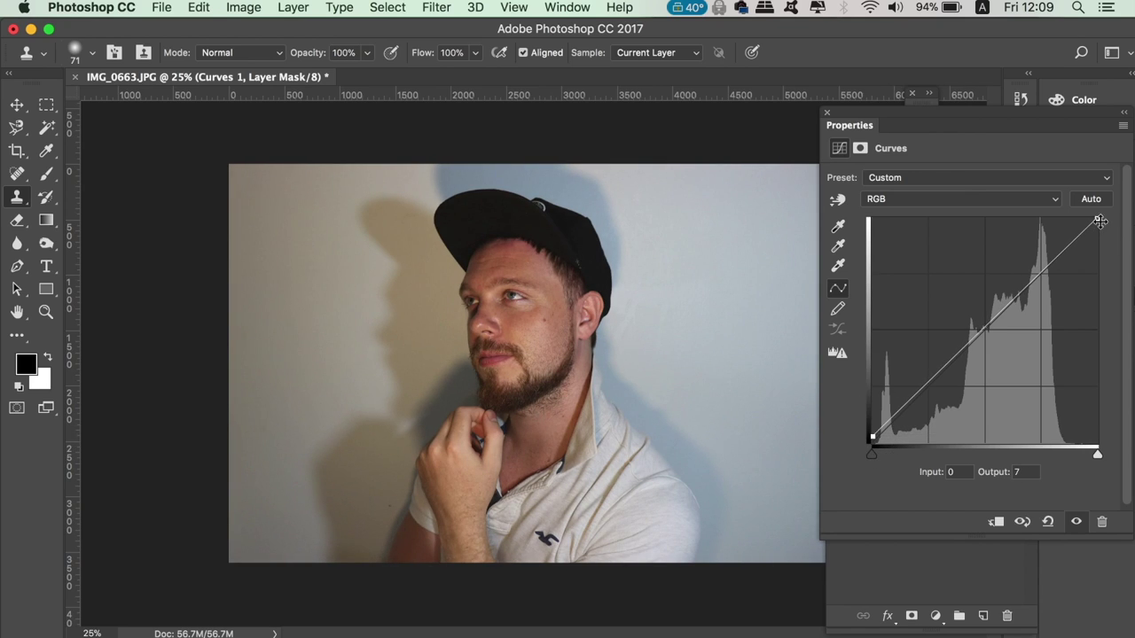
pyautogui.moveTo(1096, 218); pyautogui.dragTo(1071, 218)
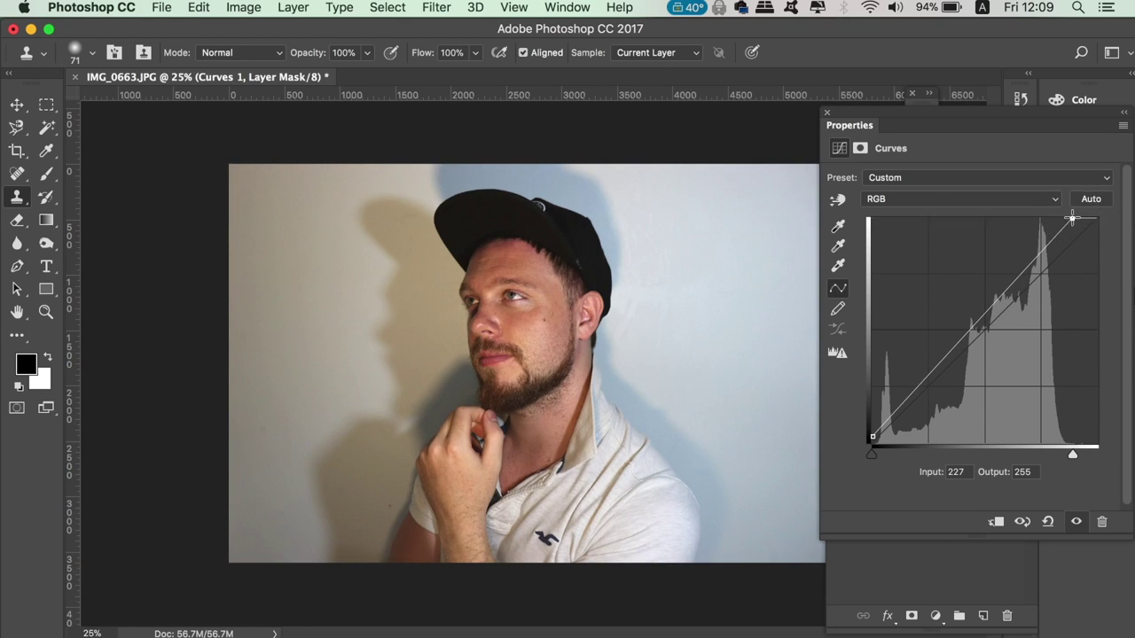
pyautogui.click(827, 113)
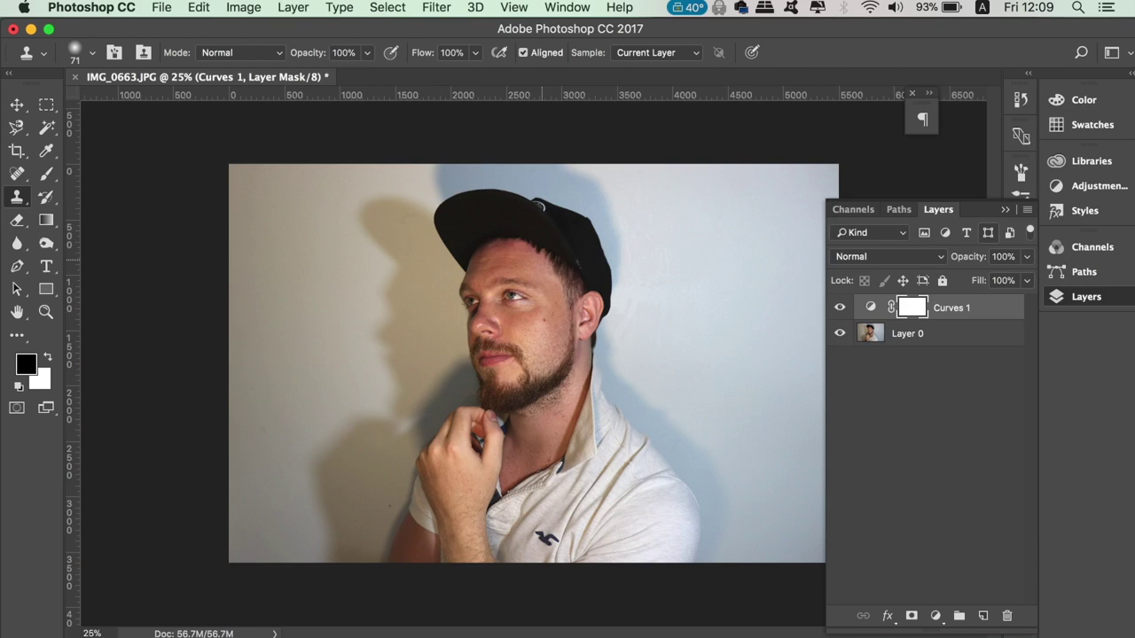
# - Create a new empty layer named 'dodge and burn'
pyautogui.click(19, 105)
pyautogui.click(293, 7)
pyautogui.moveTo(303, 29)
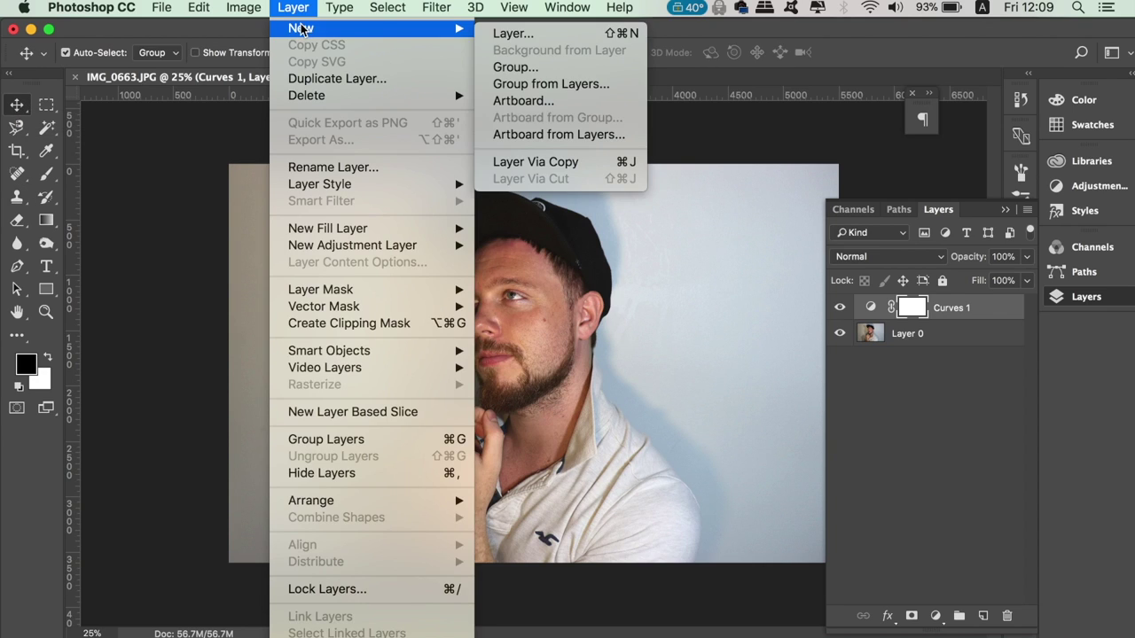
pyautogui.click(527, 34)
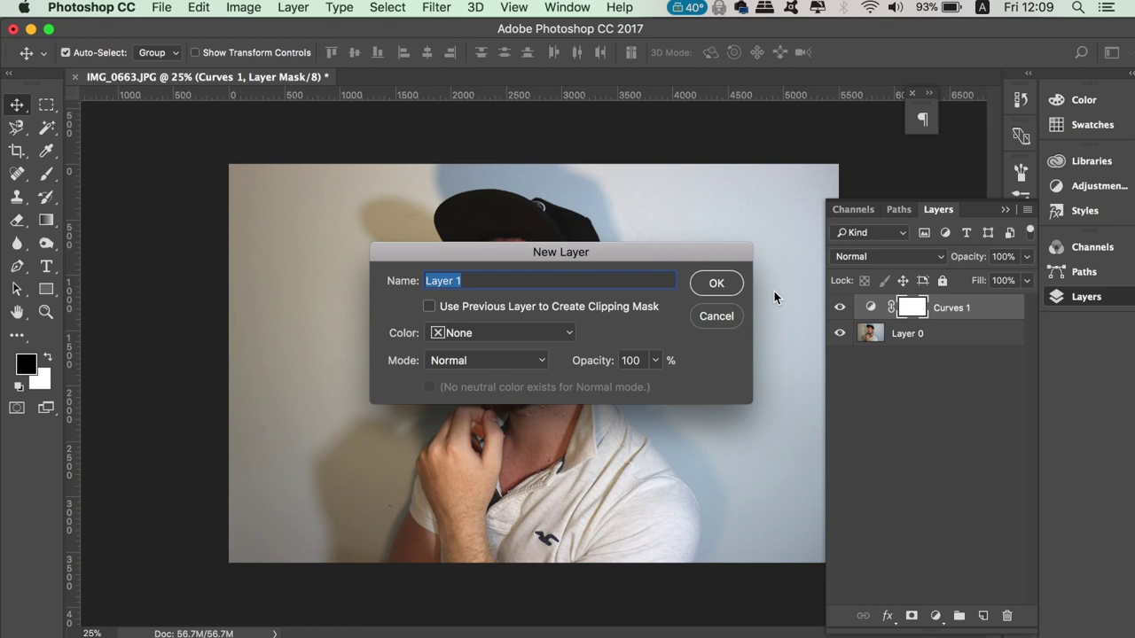
pyautogui.write('dodge and burn')
pyautogui.press('Return')
# - Set the foreground colour to 50% grey (K 50, 939598)
pyautogui.press('x')
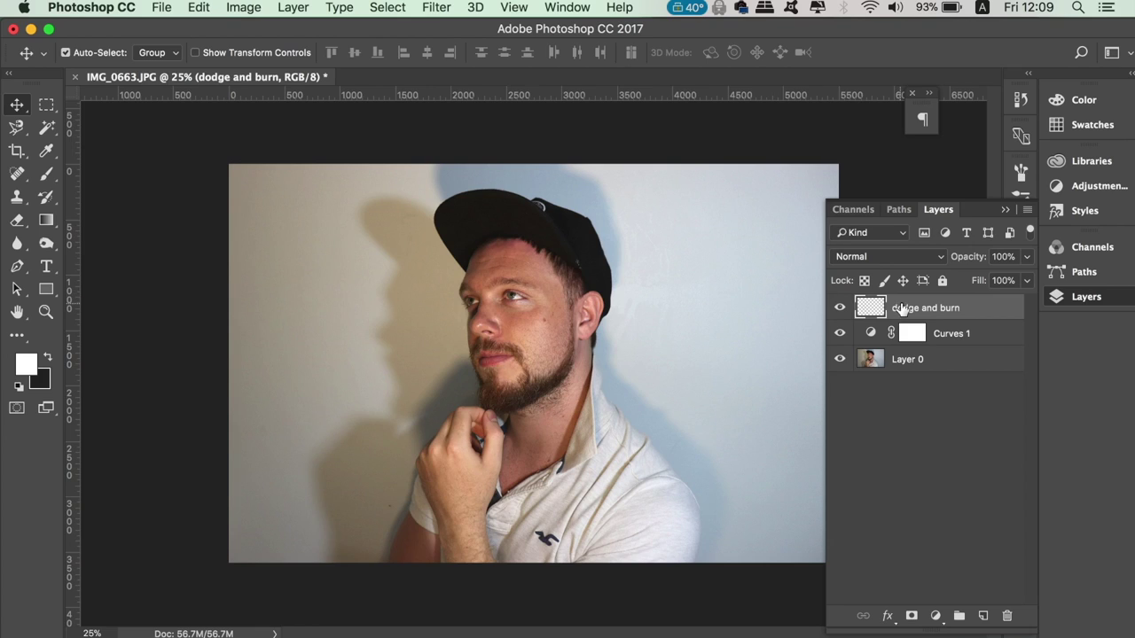
pyautogui.click(27, 366)
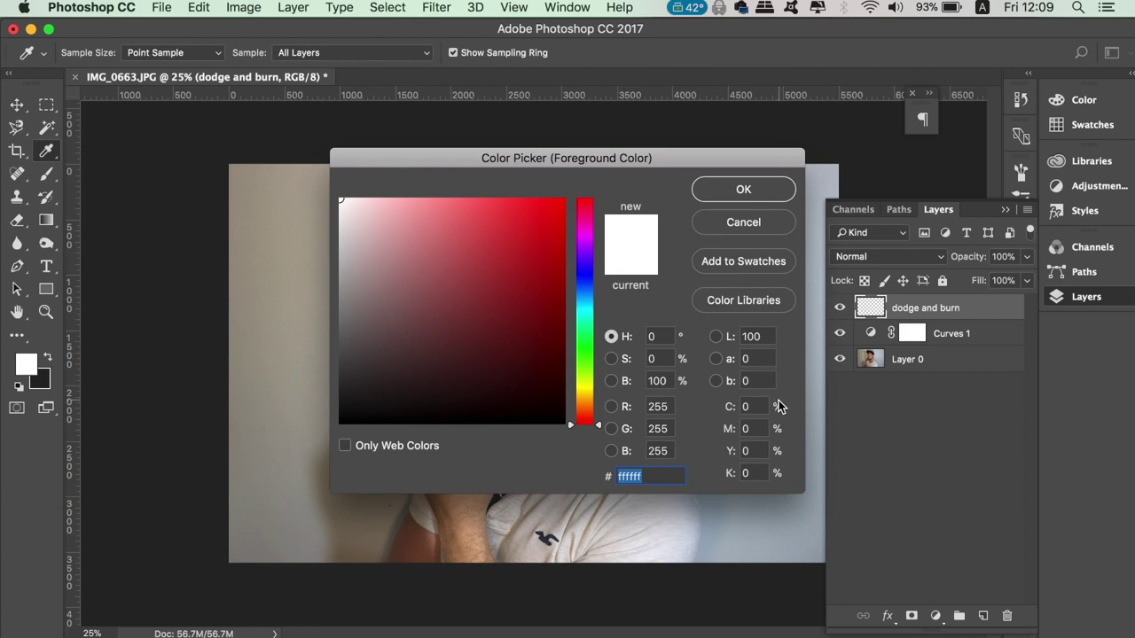
pyautogui.click(749, 473)
pyautogui.write('50')
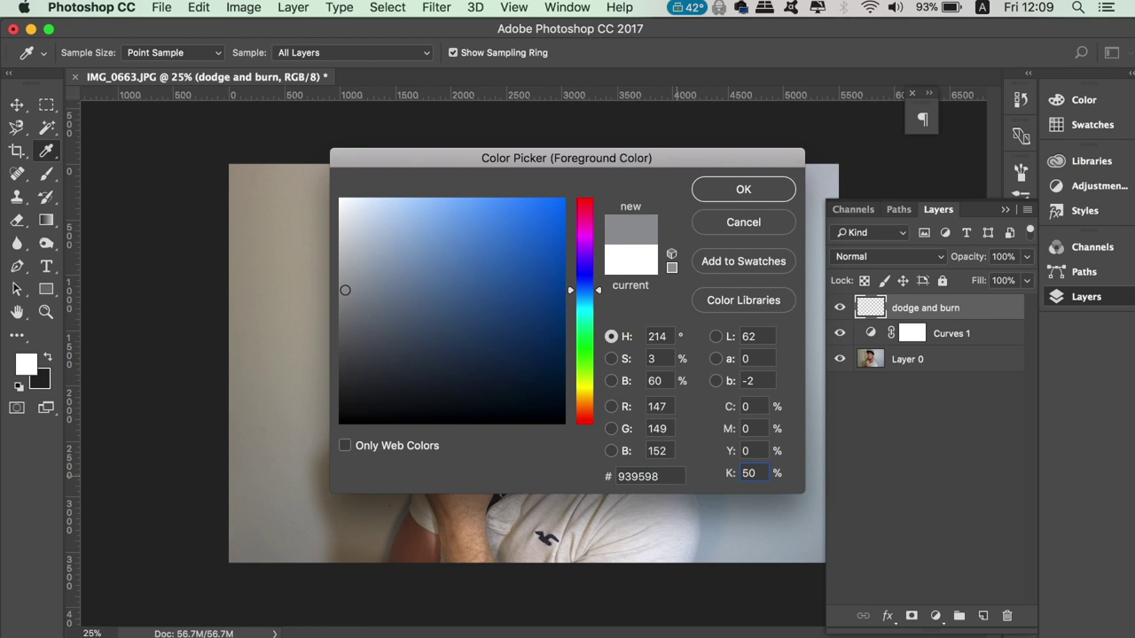
pyautogui.press('Return')
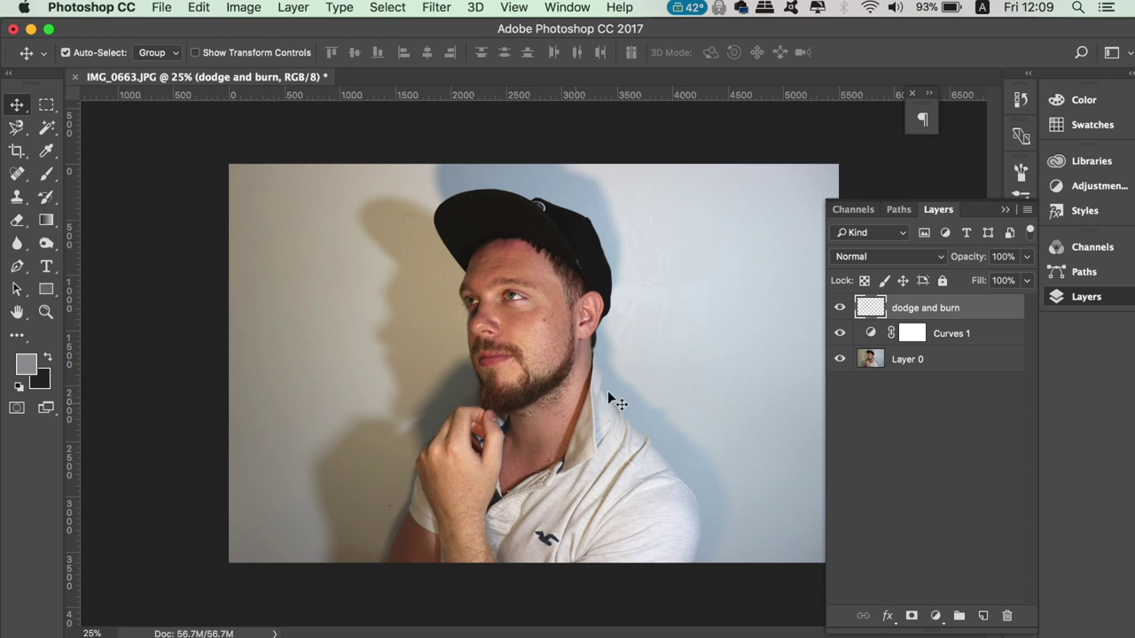
# - Fill the layer with the grey, blend it in Soft Light, and select the Dodge tool
pyautogui.hotkey('alt', 'BackSpace')
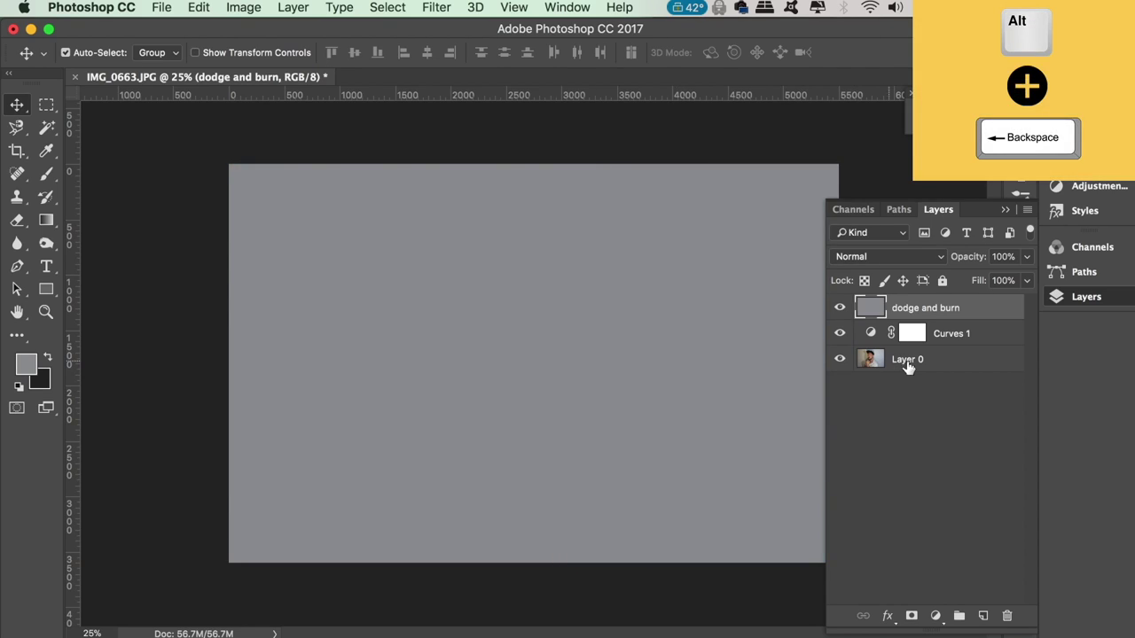
pyautogui.click(933, 258)
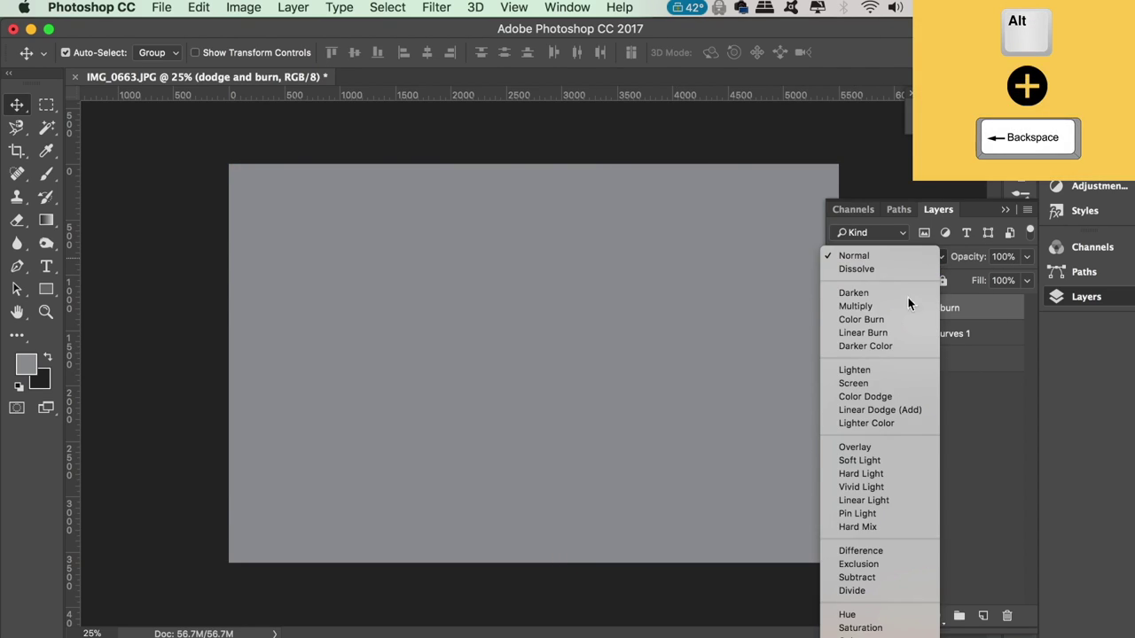
pyautogui.click(867, 462)
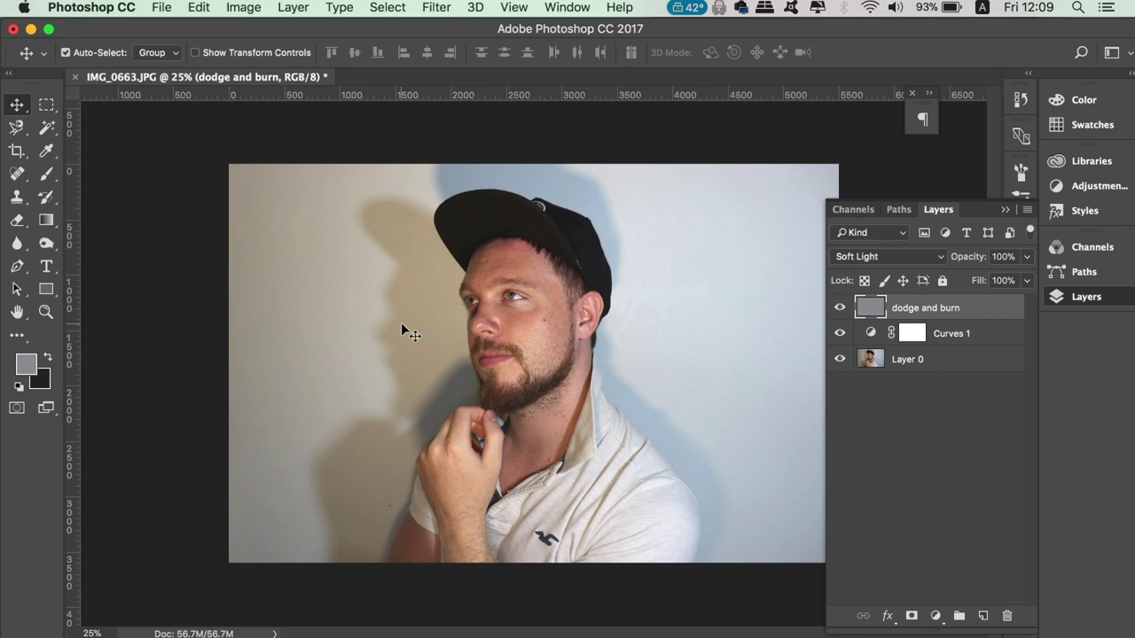
pyautogui.moveTo(46, 243); pyautogui.dragTo(106, 248)
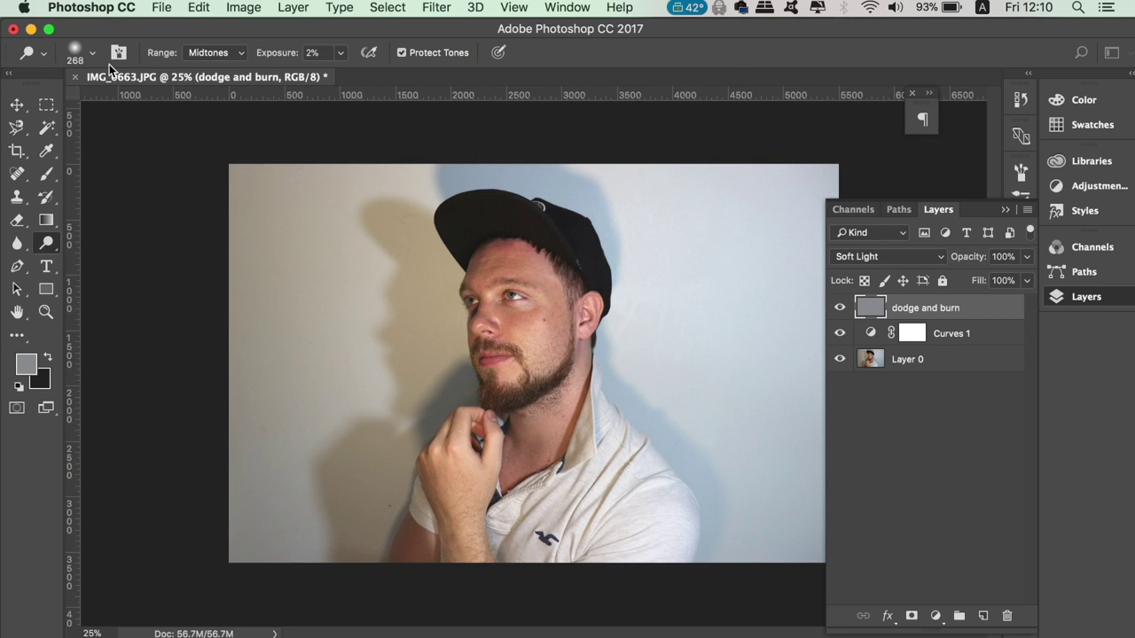
# - With a 166 px Dodge brush, lighten the cheek, temple, knuckles, neck, collar and ear
pyautogui.click(92, 53)
pyautogui.moveTo(158, 109); pyautogui.dragTo(176, 108)
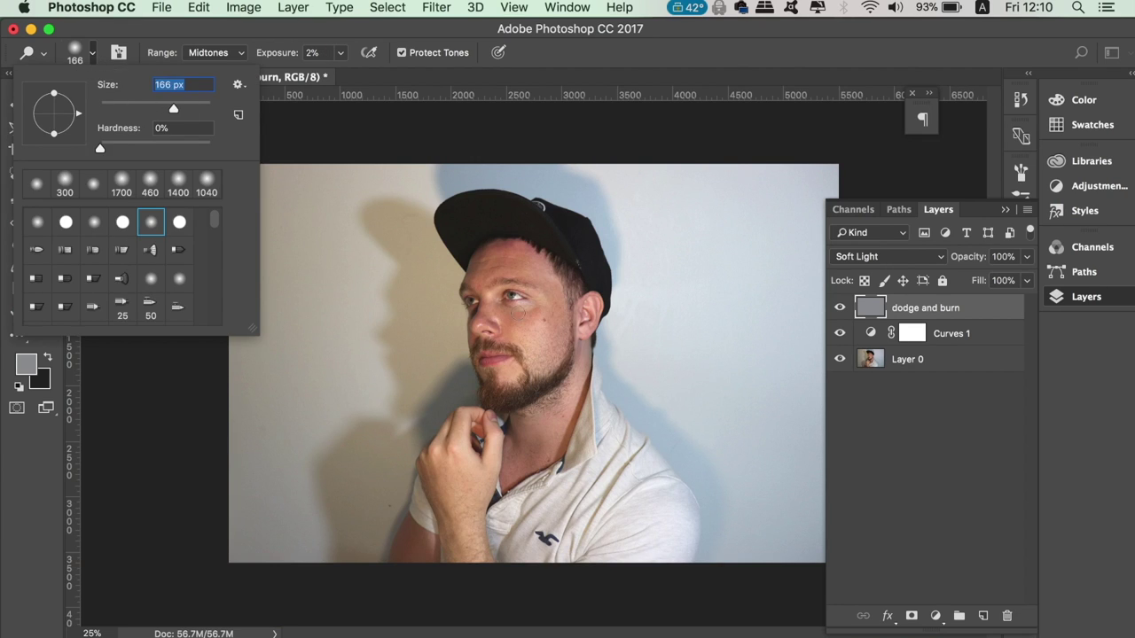
pyautogui.press('super+equal')
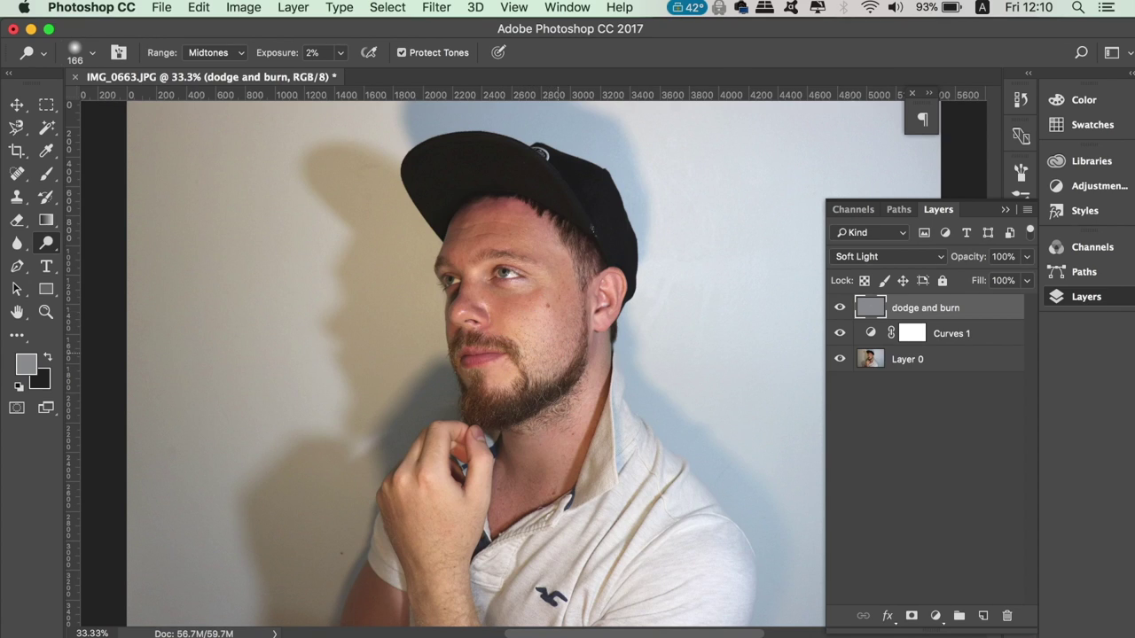
pyautogui.moveTo(488, 330); pyautogui.dragTo(568, 247)
pyautogui.moveTo(410, 484)
pyautogui.mouseDown()
pyautogui.moveTo(442, 499)
pyautogui.moveTo(442, 455)
pyautogui.moveTo(471, 479)
pyautogui.mouseUp()
pyautogui.moveTo(590, 401)
pyautogui.mouseDown()
pyautogui.moveTo(593, 514)
pyautogui.moveTo(613, 500)
pyautogui.moveTo(641, 506)
pyautogui.moveTo(653, 478)
pyautogui.moveTo(628, 518)
pyautogui.mouseUp()
pyautogui.moveTo(613, 299)
pyautogui.mouseDown()
pyautogui.moveTo(614, 309)
pyautogui.moveTo(615, 287)
pyautogui.moveTo(612, 298)
pyautogui.mouseUp()
# - Toggle the dodge and burn layer's visibility twice to compare before and after
pyautogui.click(838, 309)
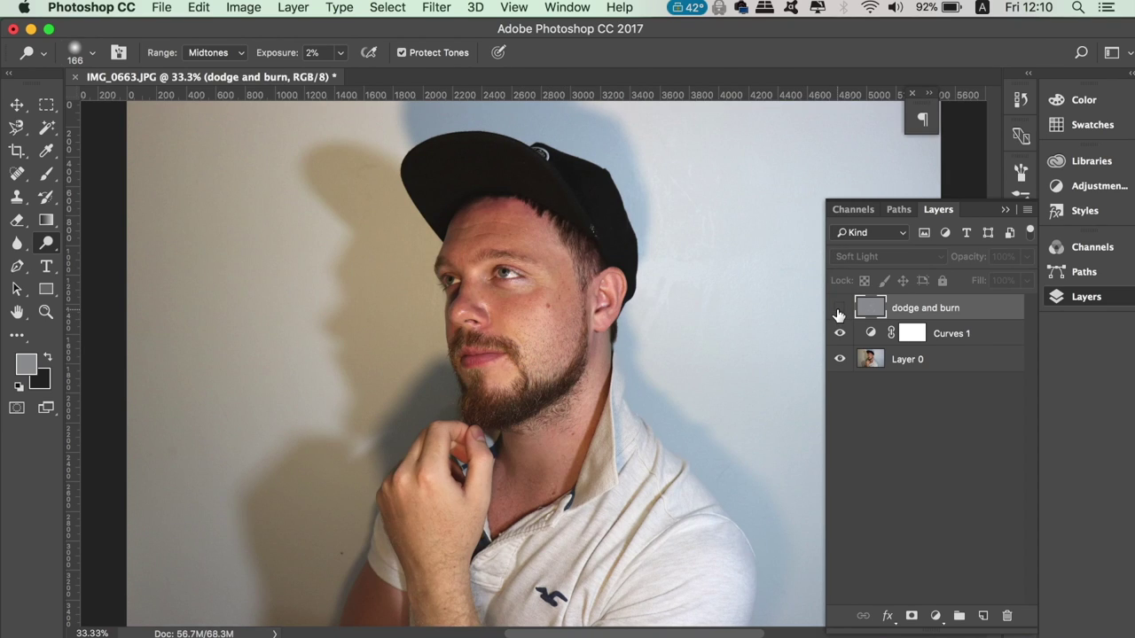
pyautogui.click(839, 309)
pyautogui.click(839, 309)
pyautogui.click(839, 309)
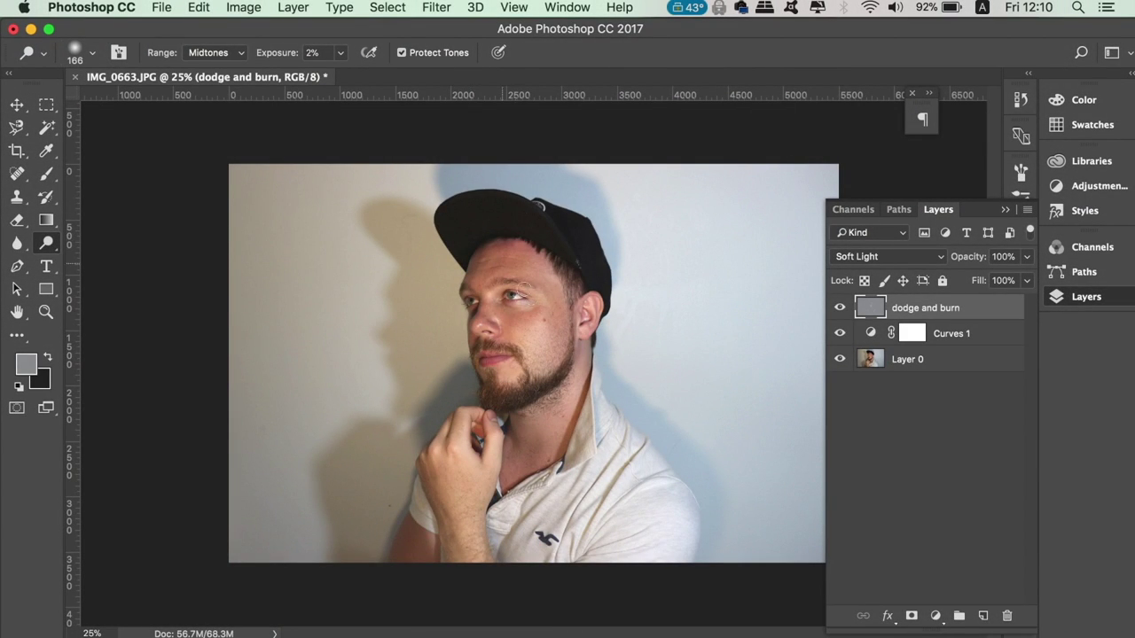
# - Paint over the face with a plain brush on the dodge and burn layer, then compare
pyautogui.press('z')
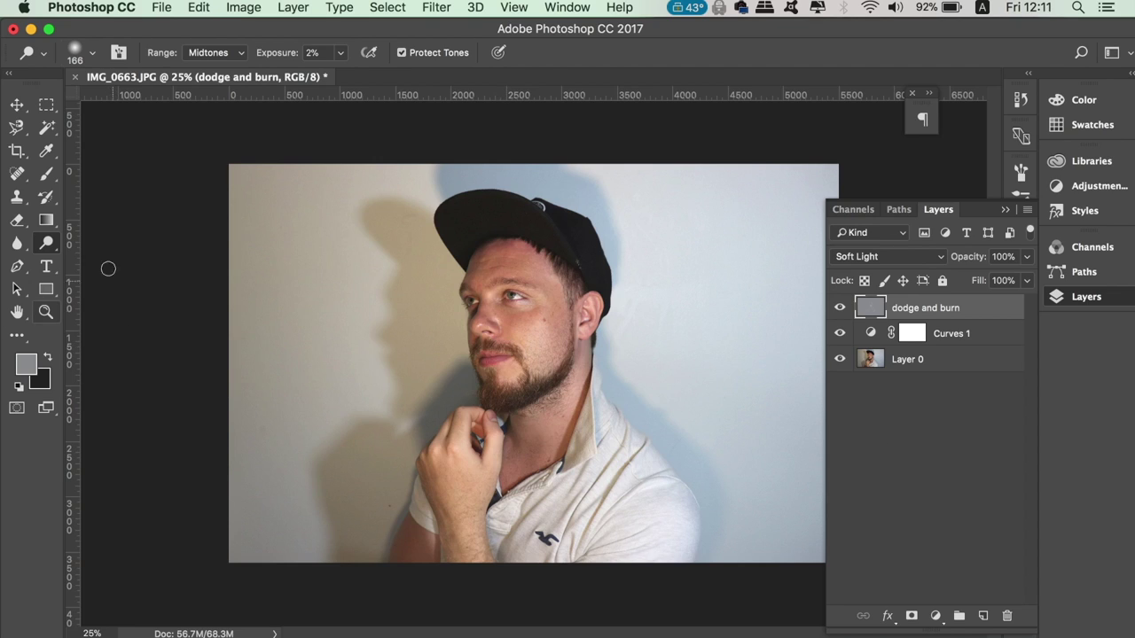
pyautogui.click(47, 175)
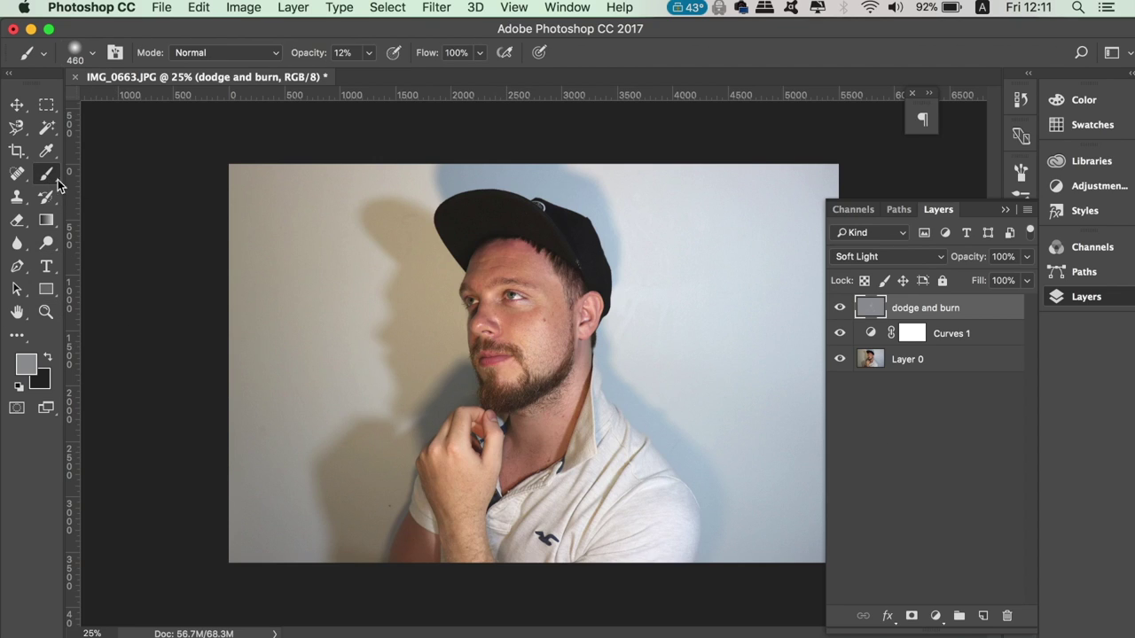
pyautogui.moveTo(528, 365); pyautogui.dragTo(519, 297)
pyautogui.click(838, 308)
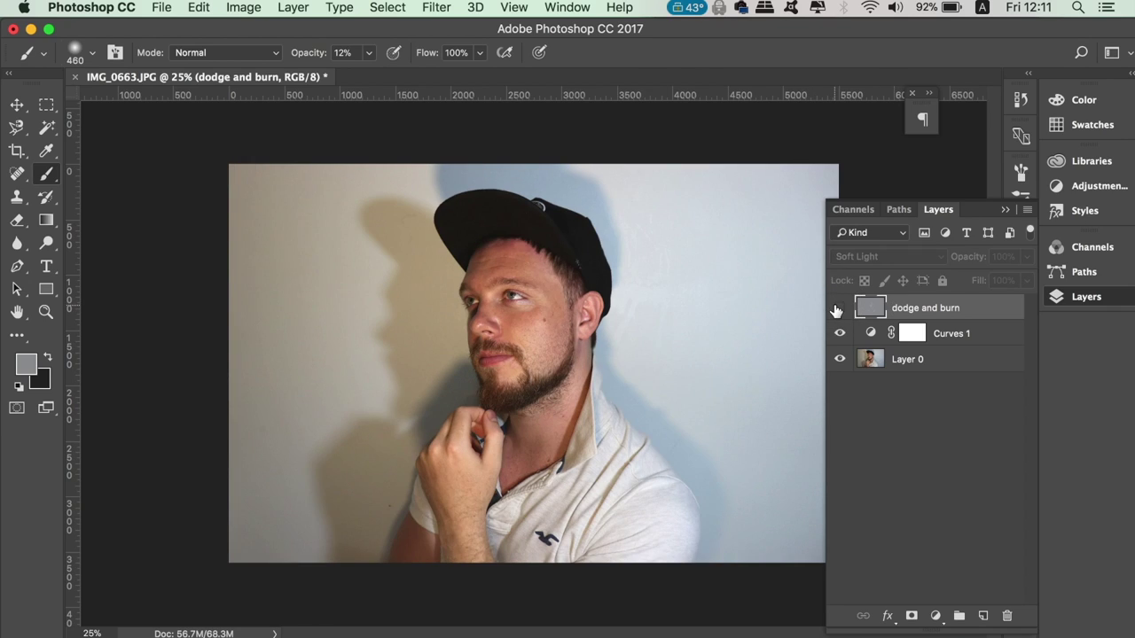
pyautogui.click(838, 309)
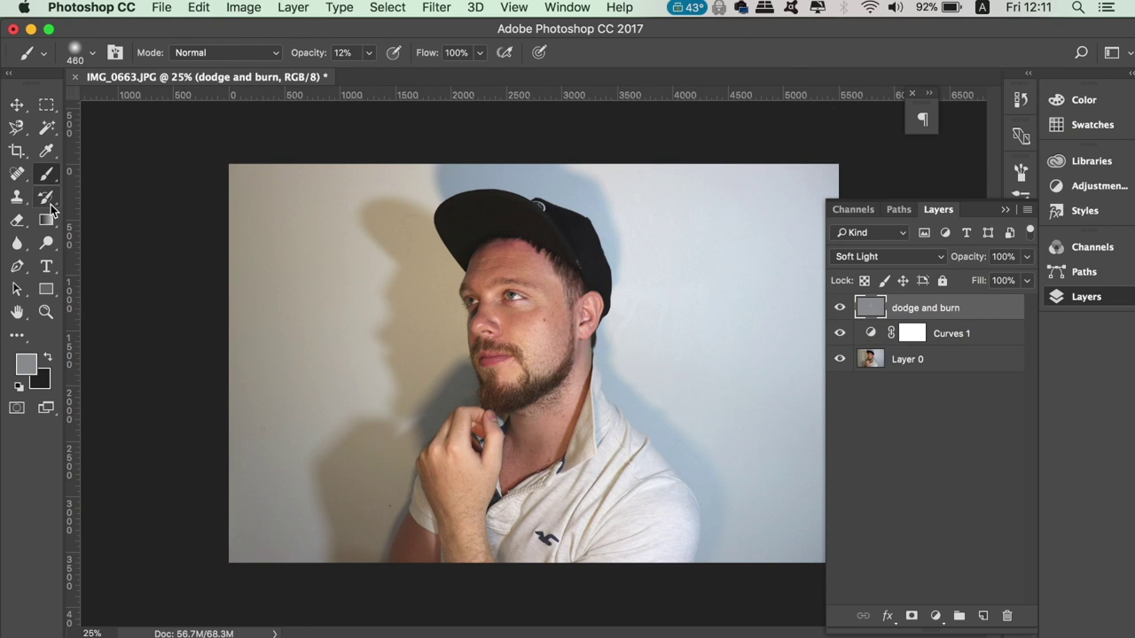
# - Switch to the Burn tool and darken the neck, shirt collar, forehead and eye area
pyautogui.click(48, 243)
pyautogui.rightClick(48, 243)
pyautogui.click(93, 256)
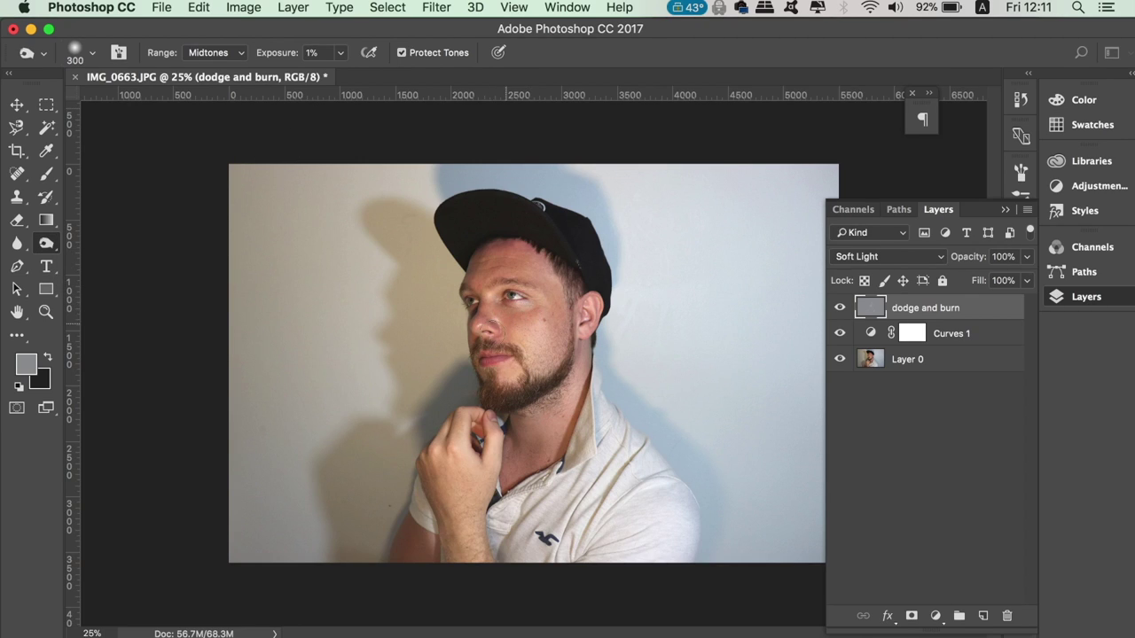
pyautogui.moveTo(532, 441)
pyautogui.mouseDown()
pyautogui.moveTo(530, 482)
pyautogui.moveTo(528, 443)
pyautogui.mouseUp()
pyautogui.moveTo(634, 446)
pyautogui.mouseDown()
pyautogui.moveTo(588, 519)
pyautogui.moveTo(632, 437)
pyautogui.mouseUp()
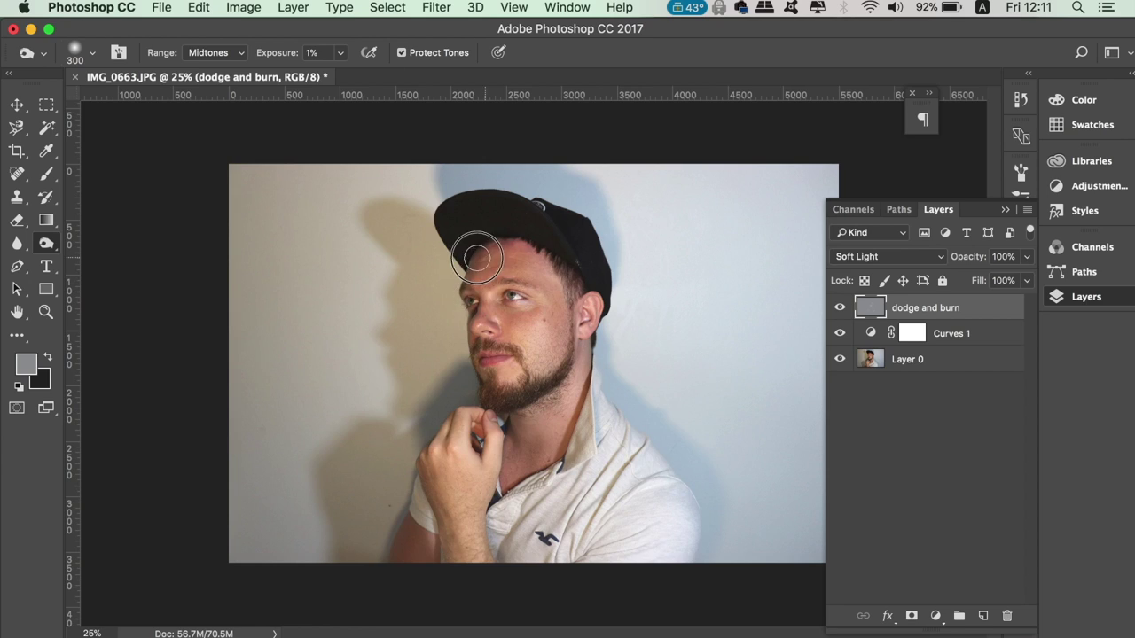
pyautogui.moveTo(477, 257)
pyautogui.mouseDown()
pyautogui.moveTo(471, 274)
pyautogui.moveTo(488, 320)
pyautogui.moveTo(477, 277)
pyautogui.moveTo(496, 257)
pyautogui.moveTo(453, 288)
pyautogui.mouseUp()
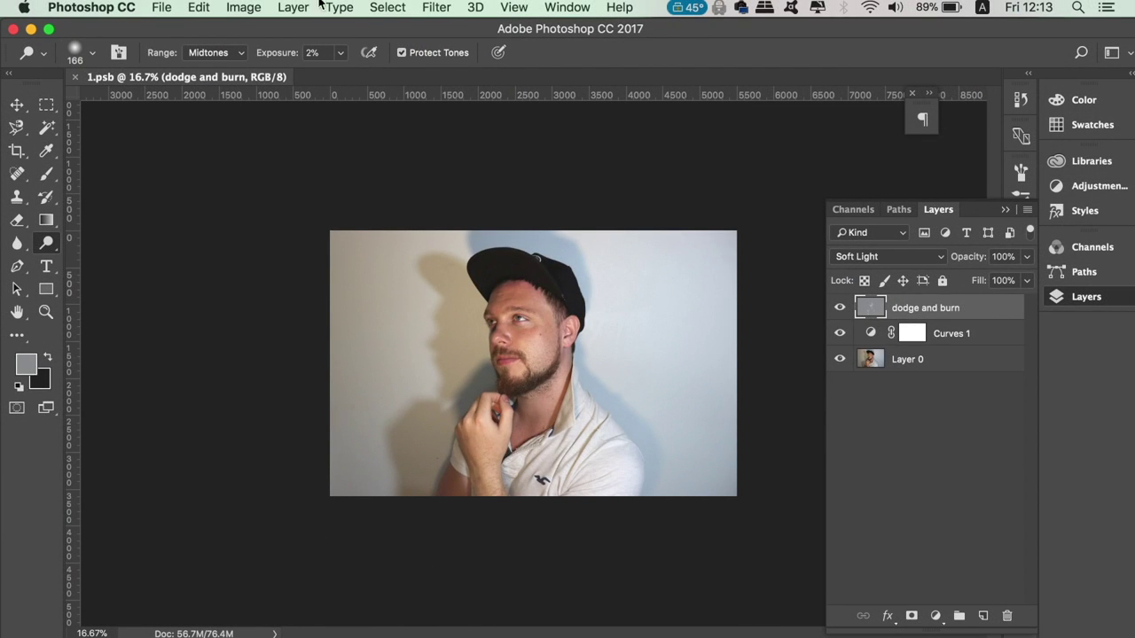
# - Flatten the image, convert the Background to Layer 0, and duplicate it as Layer 0 copy
pyautogui.click(292, 7)
pyautogui.scroll(-3, 390, 532)
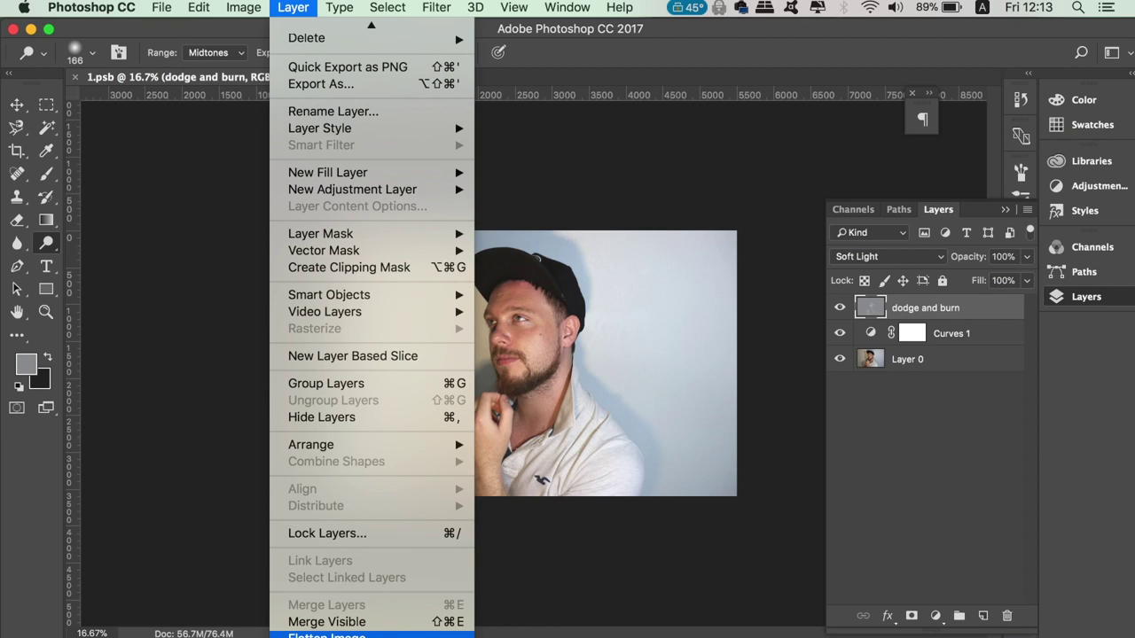
pyautogui.click(382, 634)
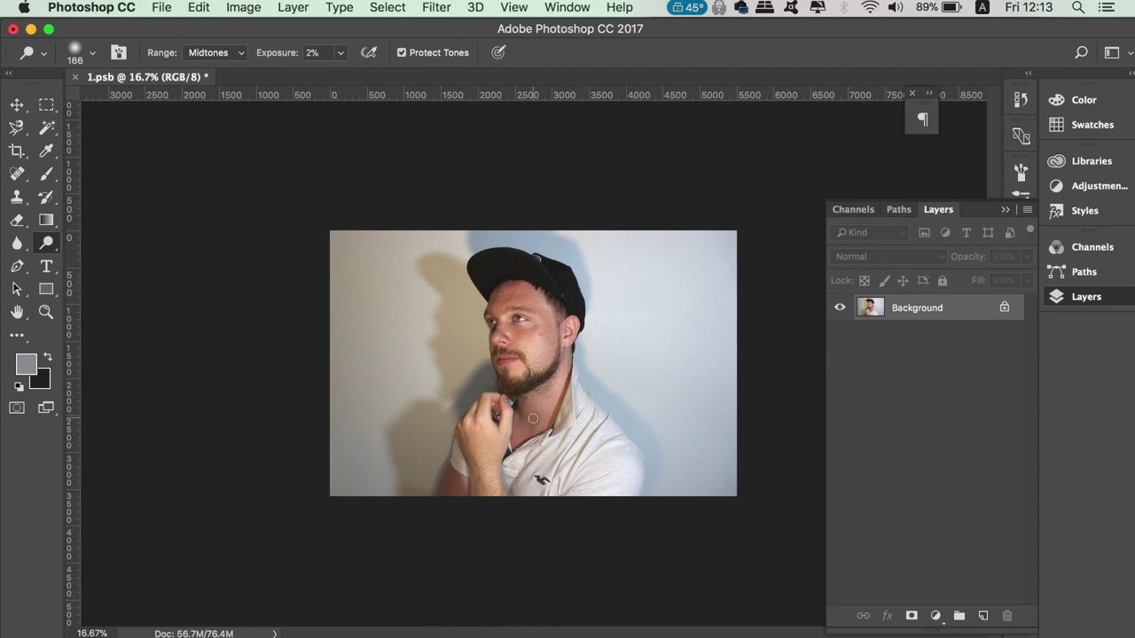
pyautogui.doubleClick(944, 307)
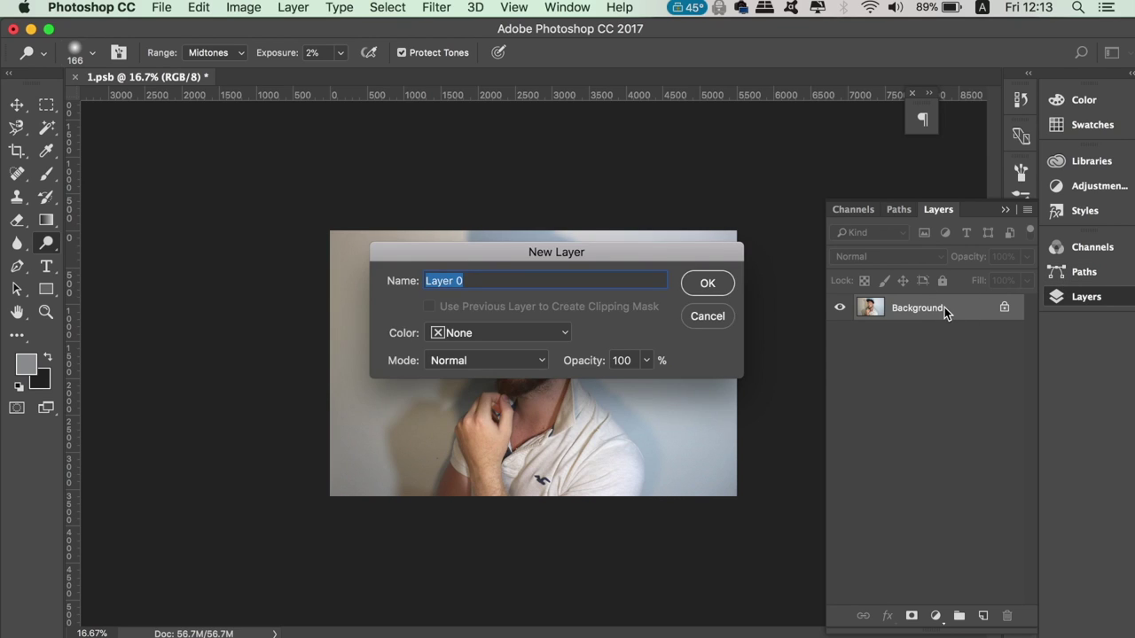
pyautogui.press('Return')
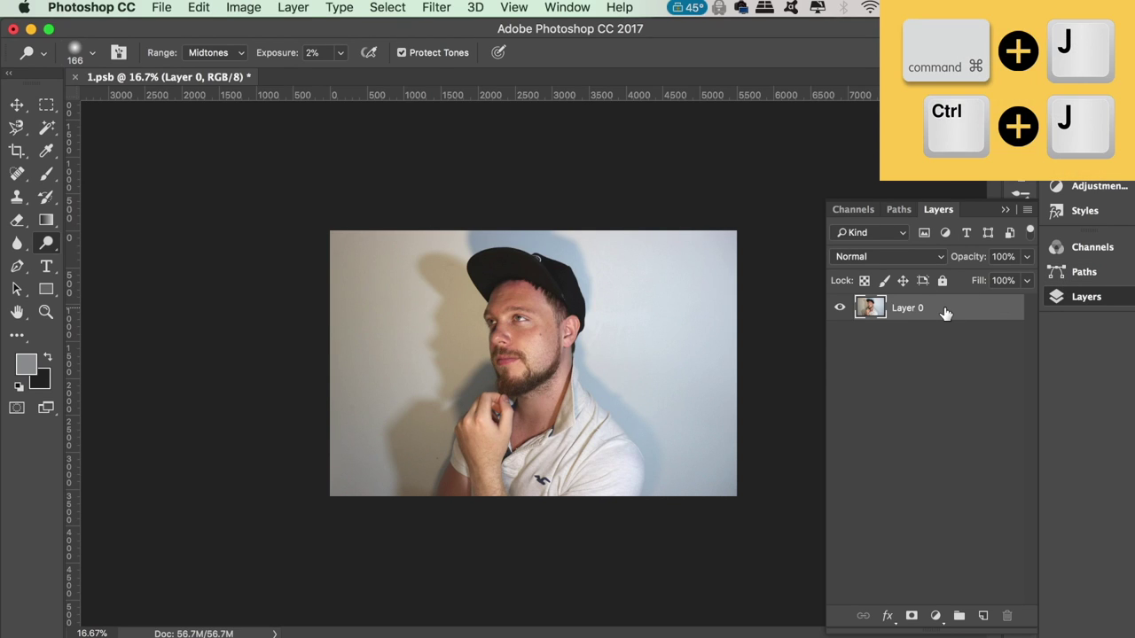
pyautogui.press('super+j')
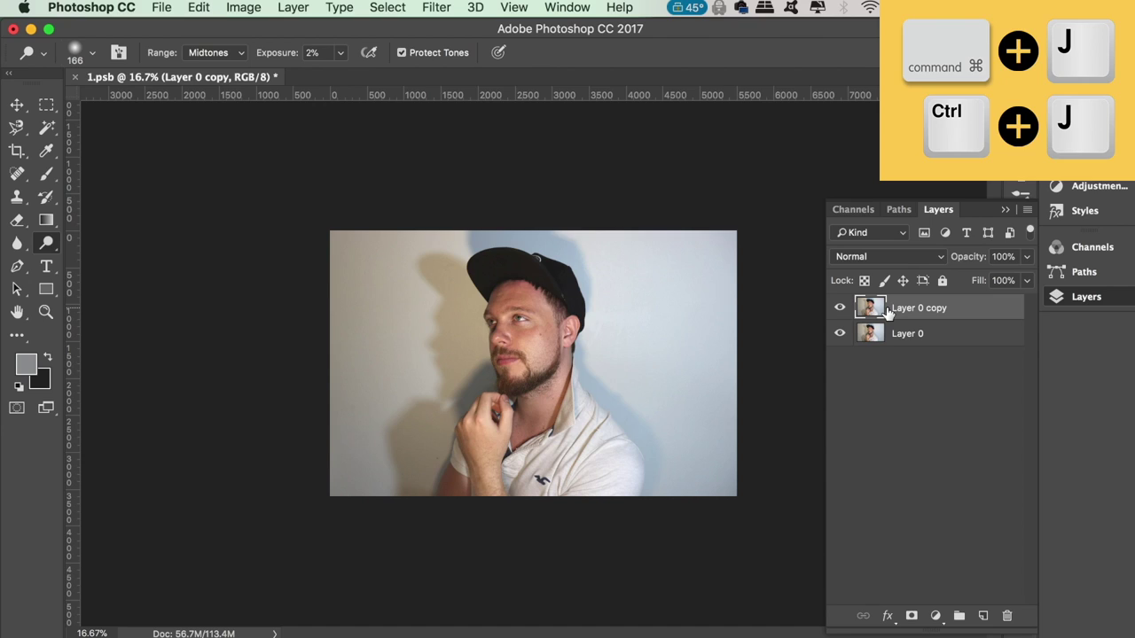
pyautogui.click(436, 7)
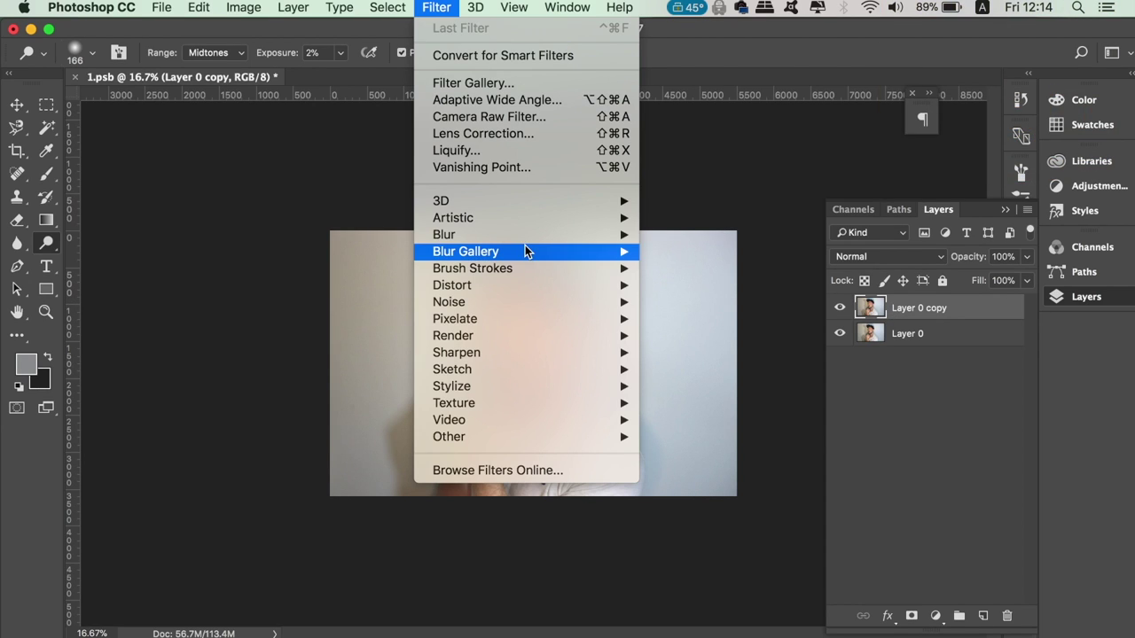
# - Apply a Surface Blur with radius 38 px and threshold 35 levels to Layer 0 copy
pyautogui.moveTo(531, 235)
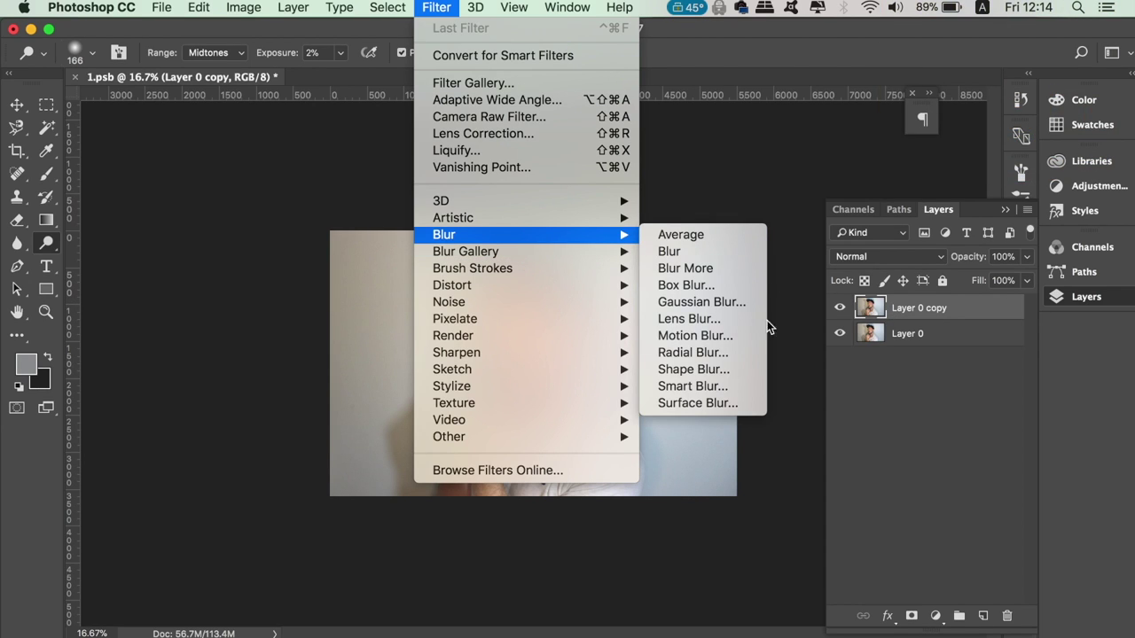
pyautogui.click(742, 404)
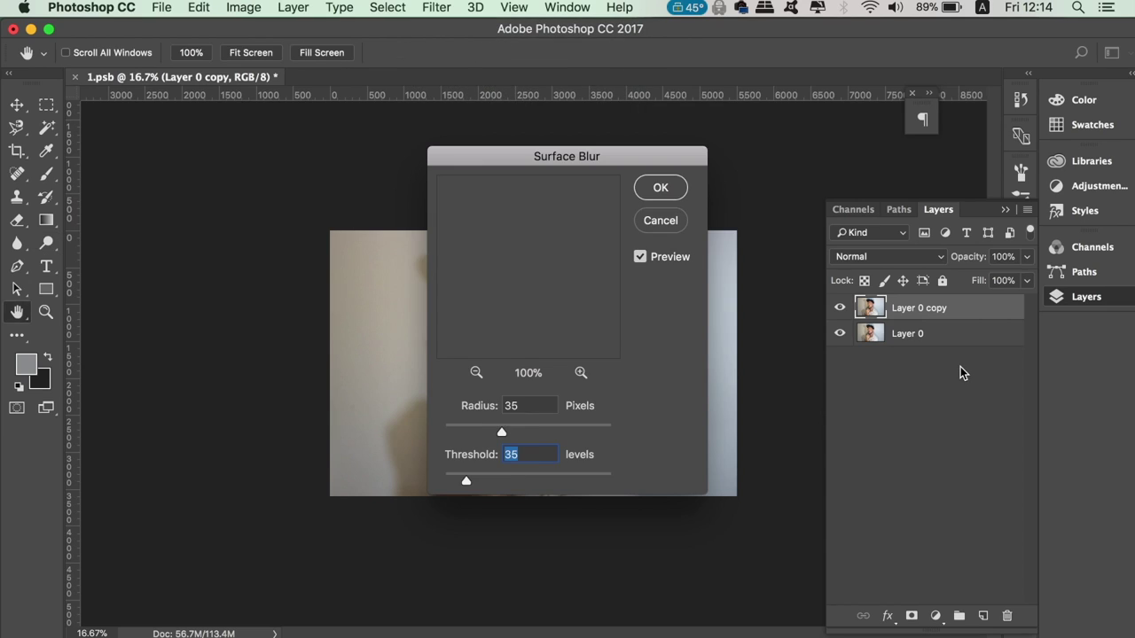
pyautogui.moveTo(616, 161); pyautogui.dragTo(1018, 158)
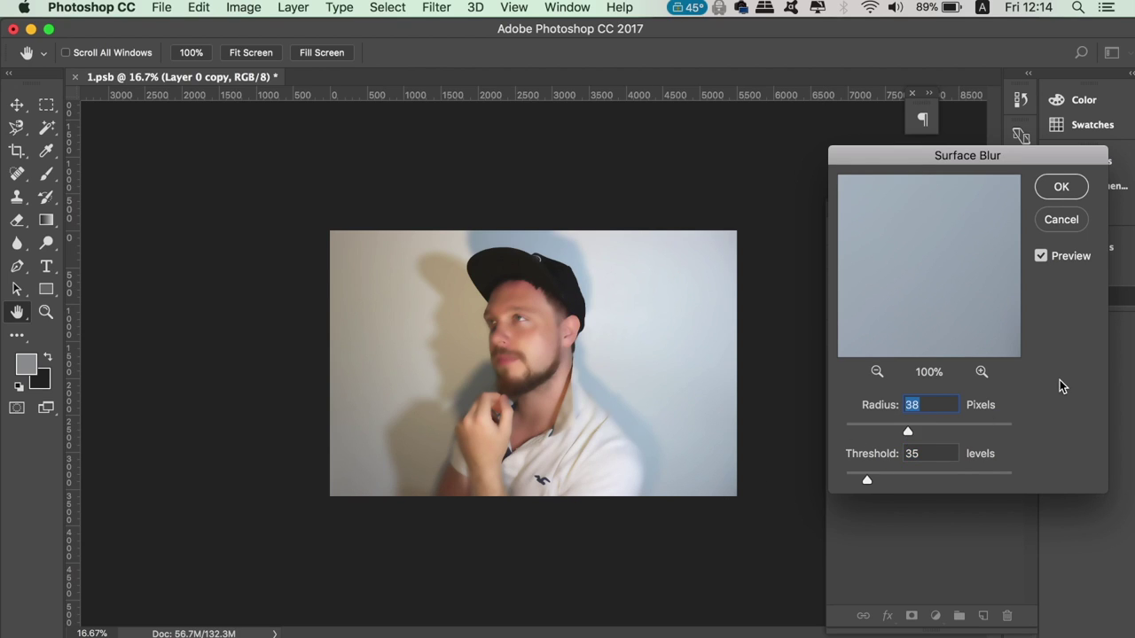
pyautogui.click(1069, 187)
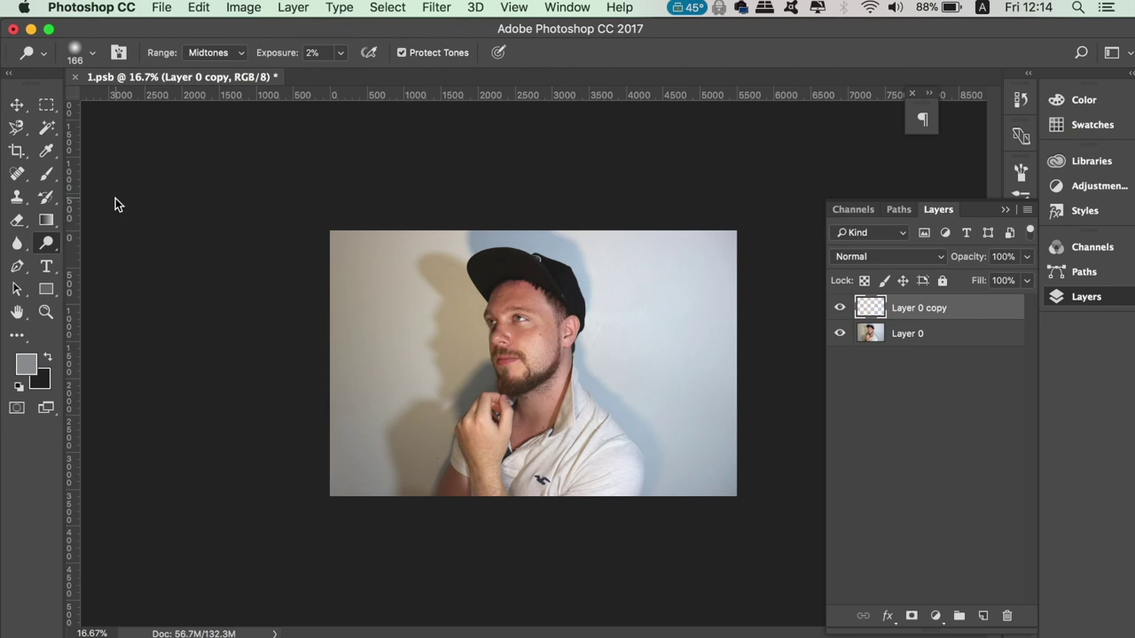
# - Select the plain Eraser set to 1700 px, 0% hardness and 30% opacity
pyautogui.click(17, 220)
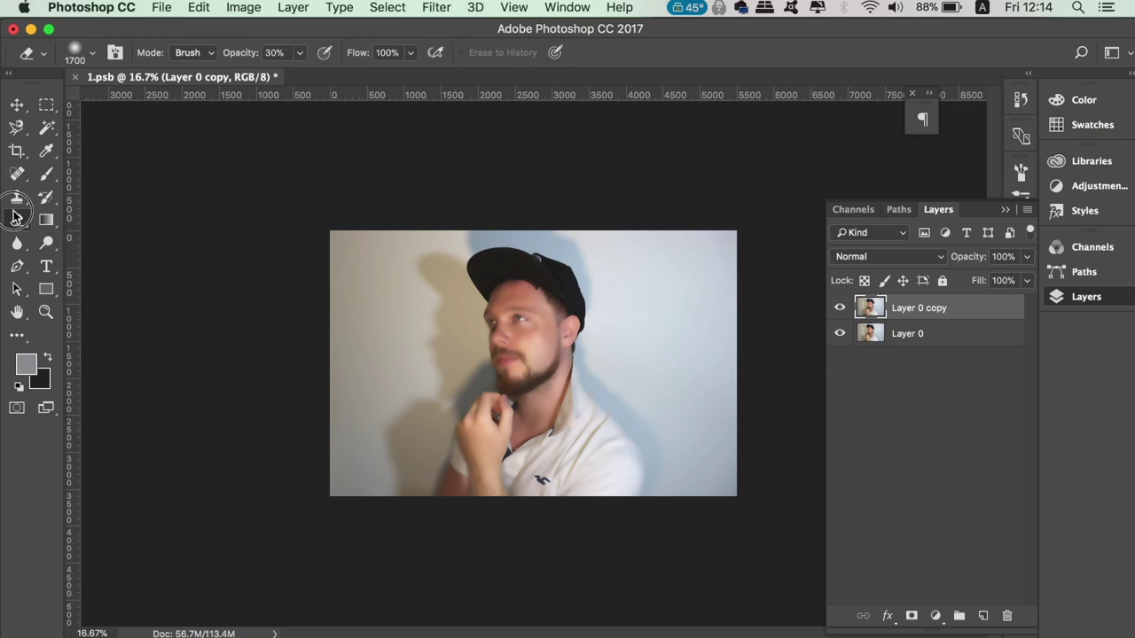
pyautogui.click(38, 220)
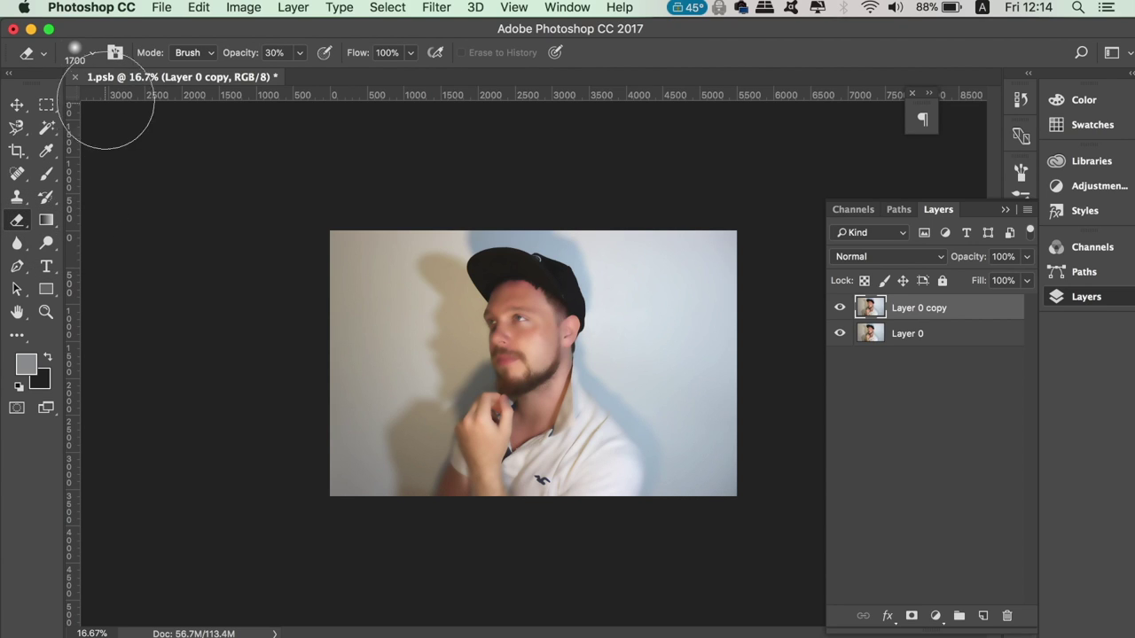
pyautogui.click(95, 62)
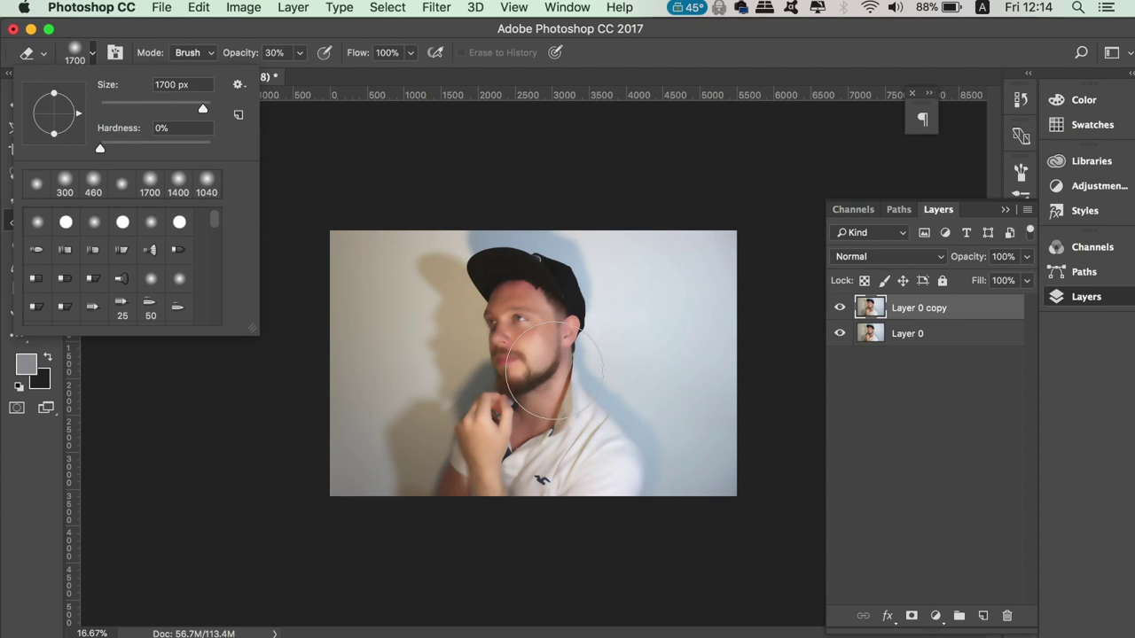
pyautogui.click(532, 350)
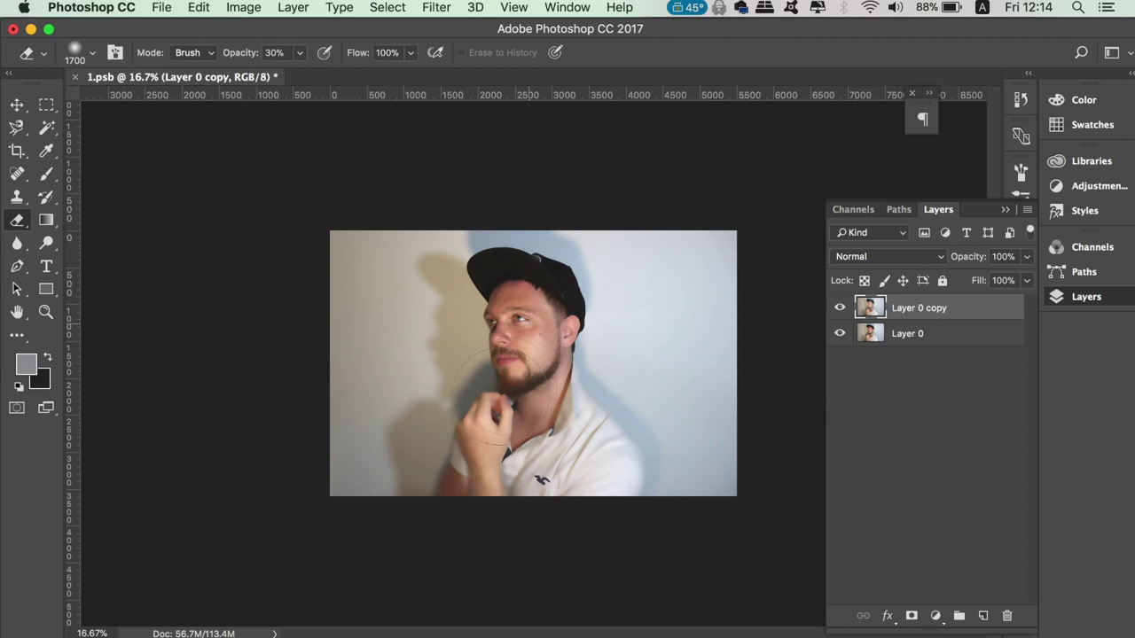
# - Erase the blur over the forehead, hair, neck and shirt, and set layer opacity to 87%
pyautogui.moveTo(504, 273)
pyautogui.mouseDown()
pyautogui.moveTo(537, 306)
pyautogui.moveTo(532, 352)
pyautogui.moveTo(511, 363)
pyautogui.mouseUp()
pyautogui.moveTo(581, 403)
pyautogui.mouseDown()
pyautogui.moveTo(627, 495)
pyautogui.moveTo(598, 440)
pyautogui.moveTo(593, 399)
pyautogui.mouseUp()
pyautogui.click(1026, 257)
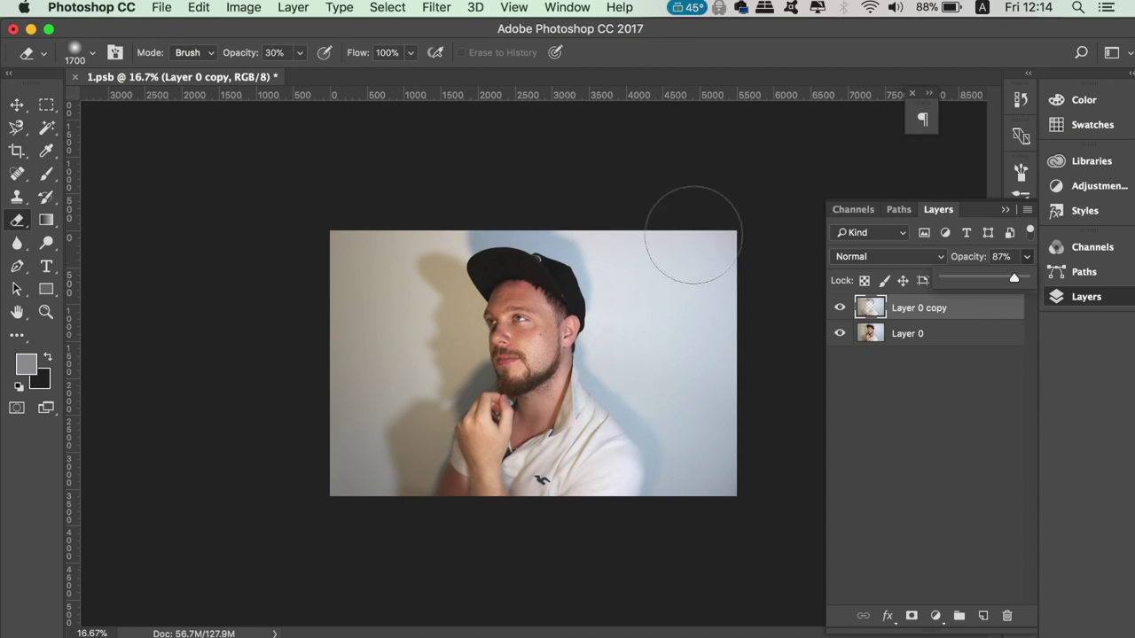
pyautogui.click(17, 105)
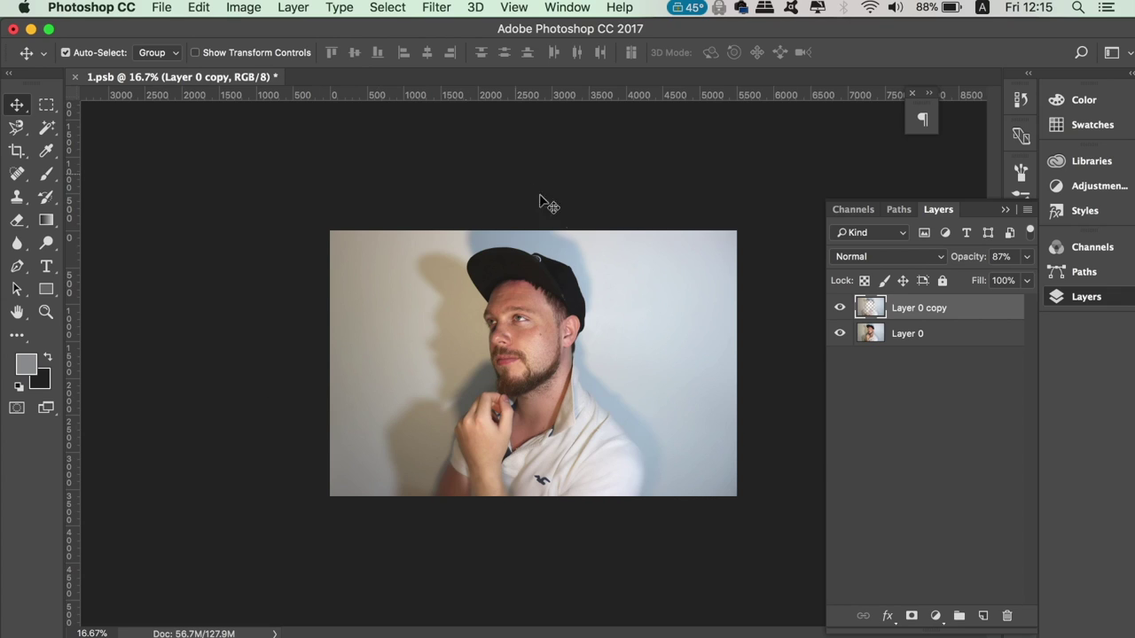
# - Flatten the blurred copy onto the photo and convert the Background into an editable Layer 0
pyautogui.click(328, 5)
pyautogui.moveTo(293, 7)
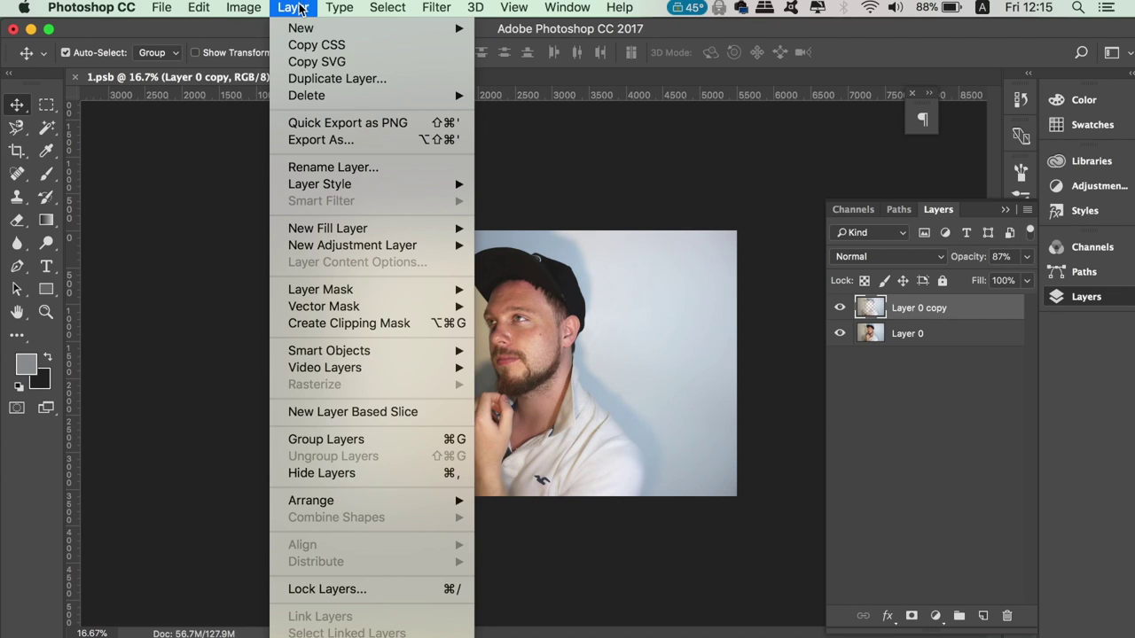
pyautogui.scroll(-2, 372, 355)
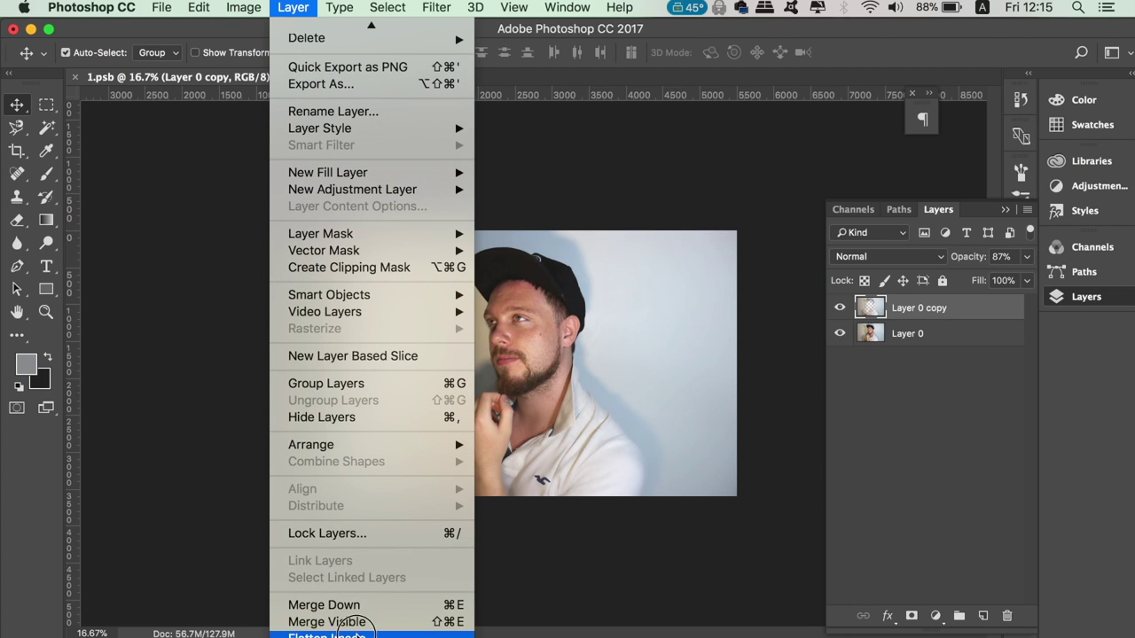
pyautogui.click(994, 474)
pyautogui.press('F12')
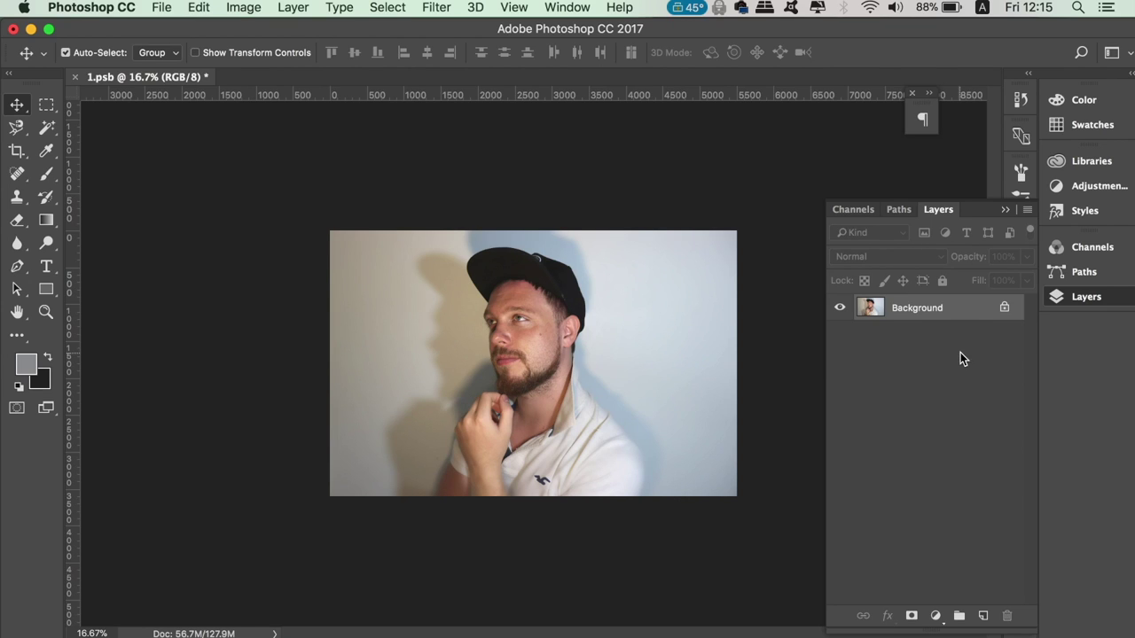
pyautogui.doubleClick(954, 318)
pyautogui.press('Return')
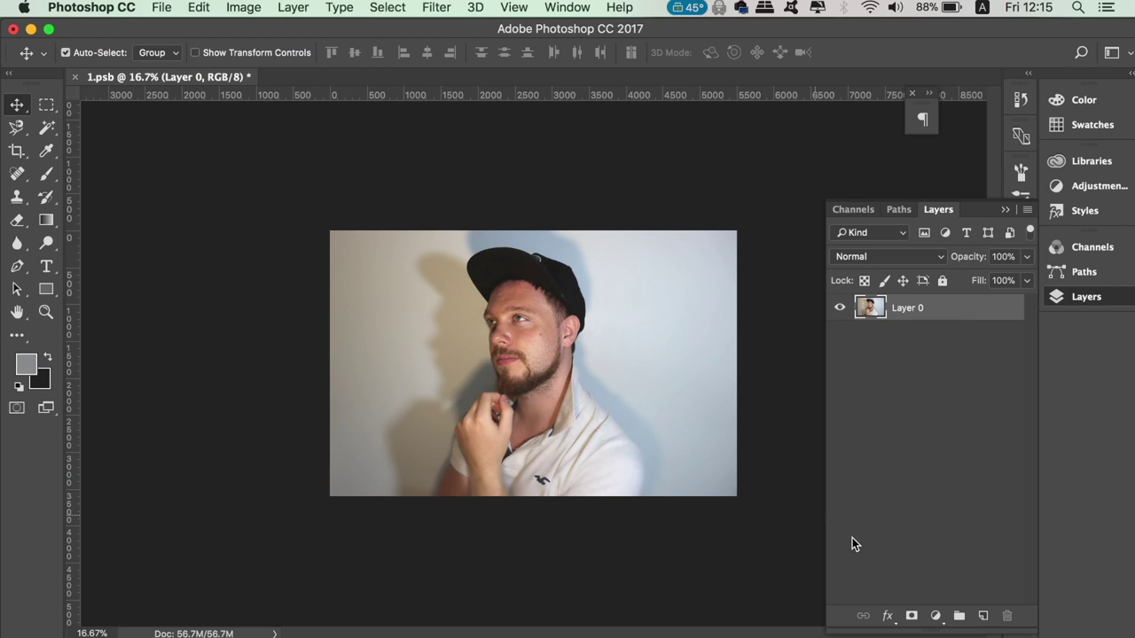
pyautogui.click(935, 616)
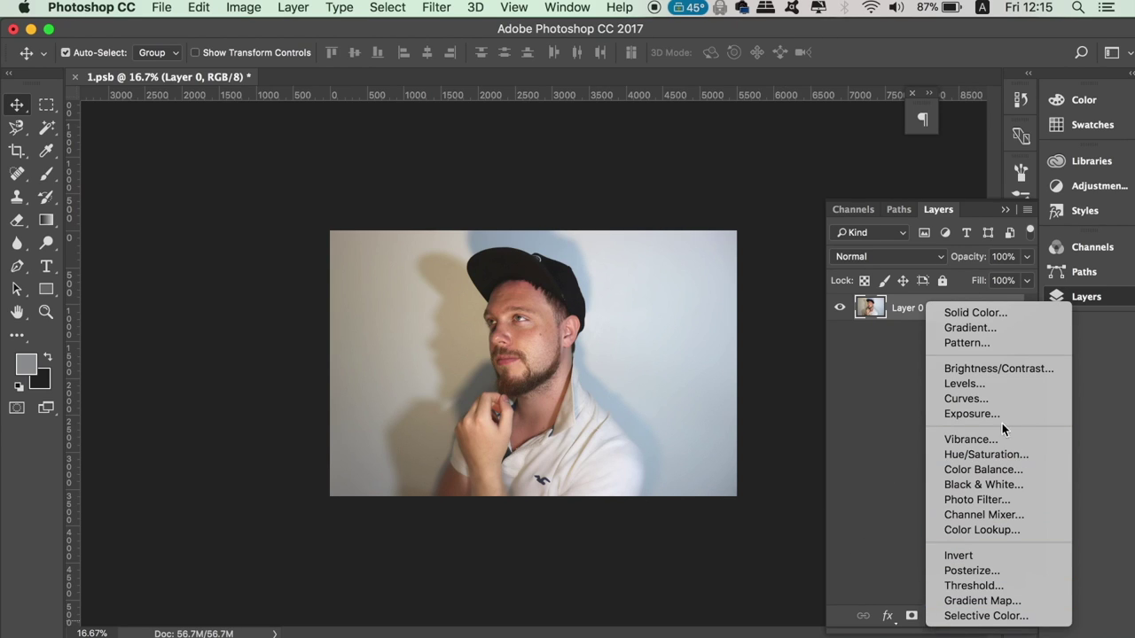
# - Add a gradient fill layer using the violet-to-orange preset, tilted to about -35 degrees
pyautogui.click(1004, 327)
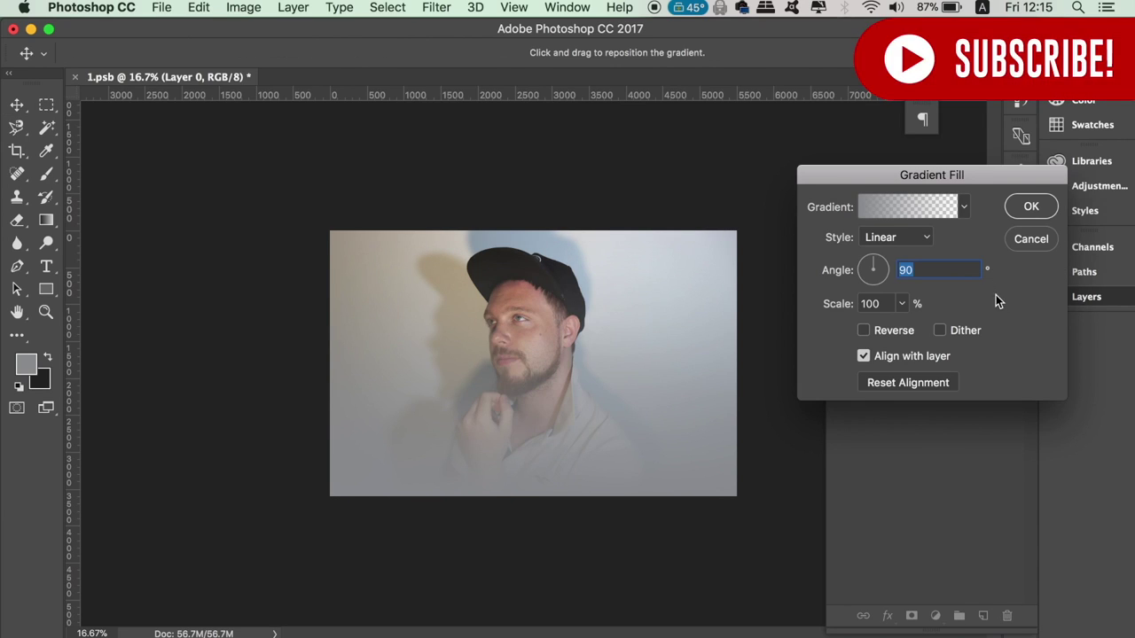
pyautogui.click(963, 207)
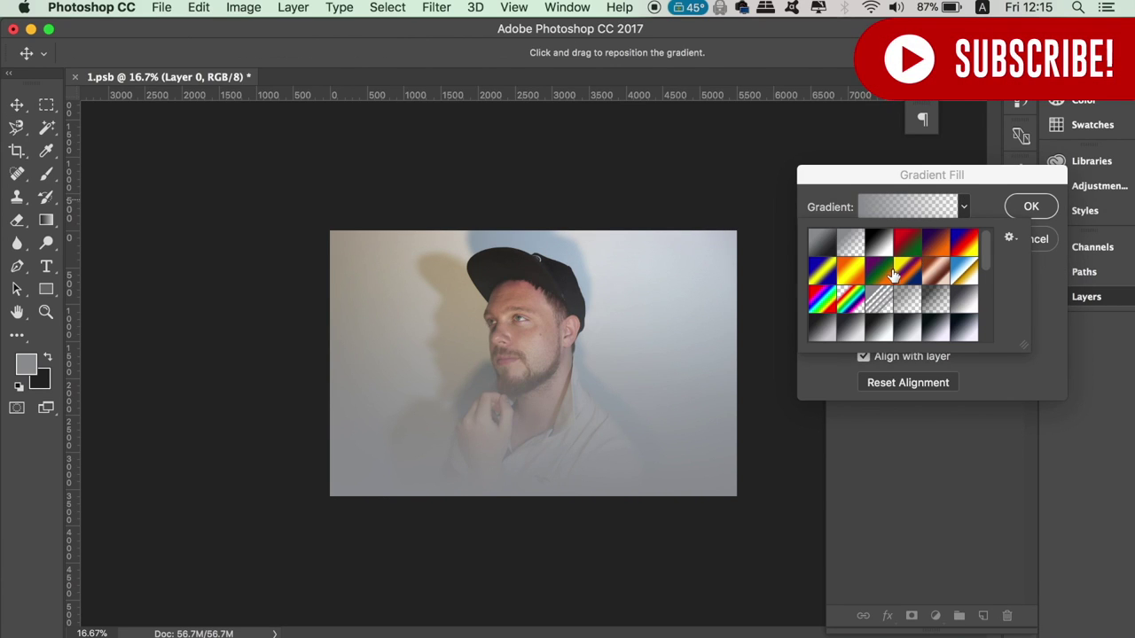
pyautogui.click(934, 250)
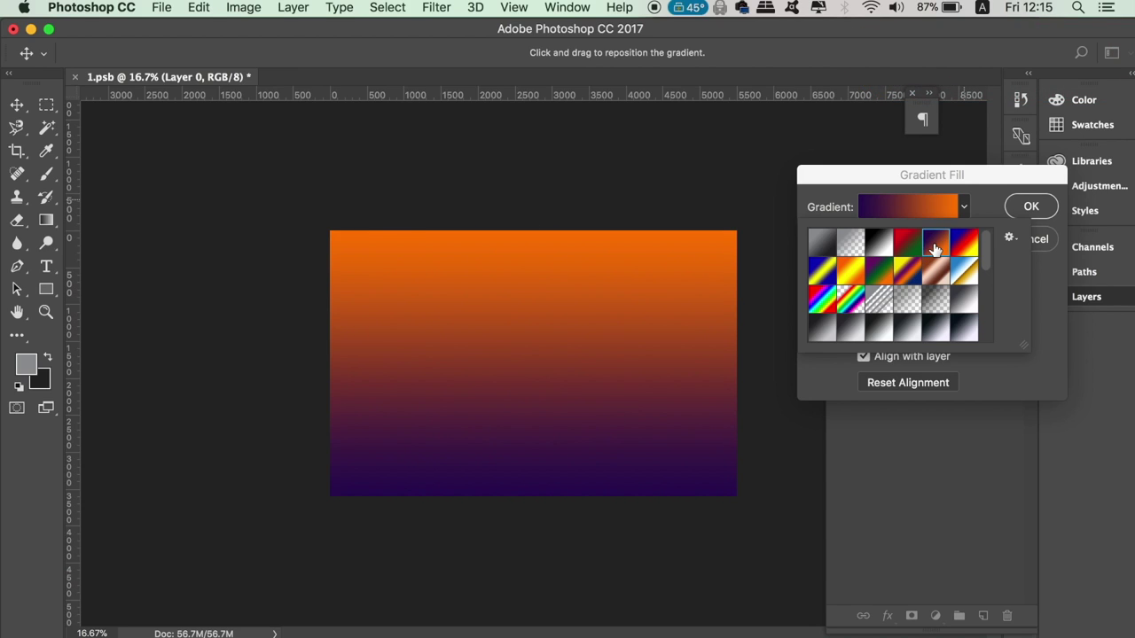
pyautogui.click(993, 208)
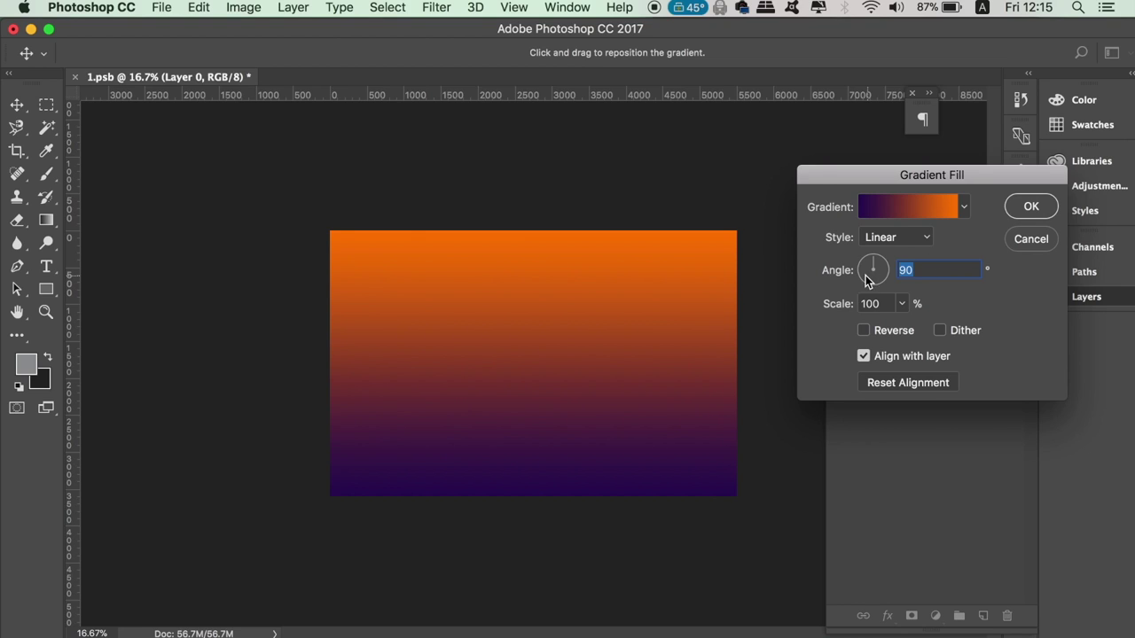
pyautogui.moveTo(874, 271); pyautogui.dragTo(891, 280)
# - Move the violet stop to 12%, push the midpoint toward orange, and angle the gradient to about -31°
pyautogui.click(965, 209)
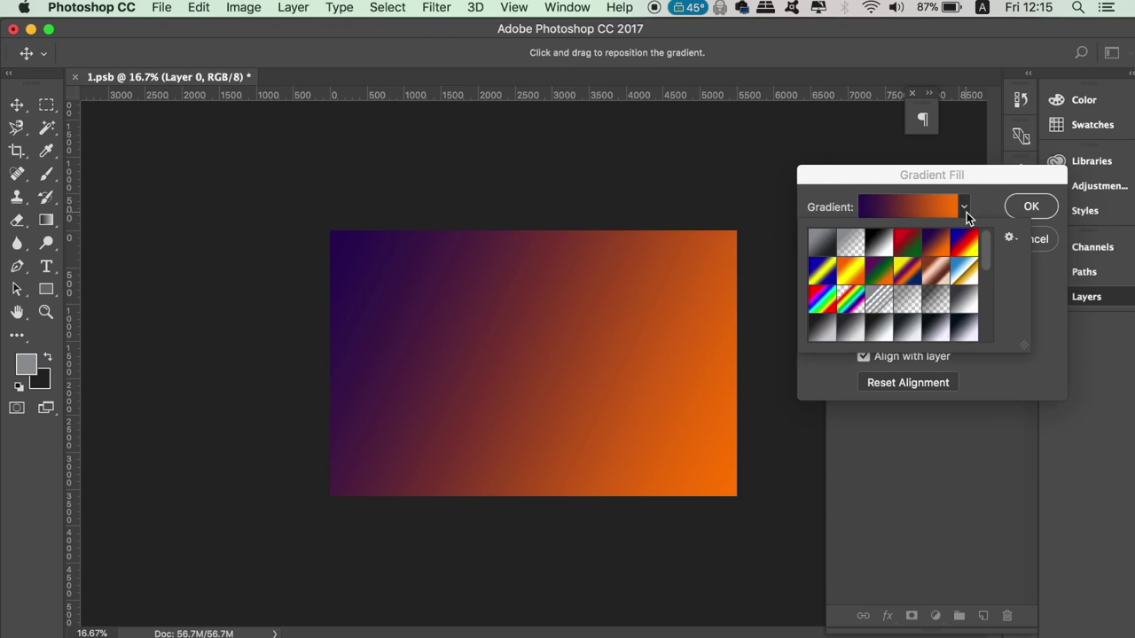
pyautogui.click(953, 210)
pyautogui.click(954, 205)
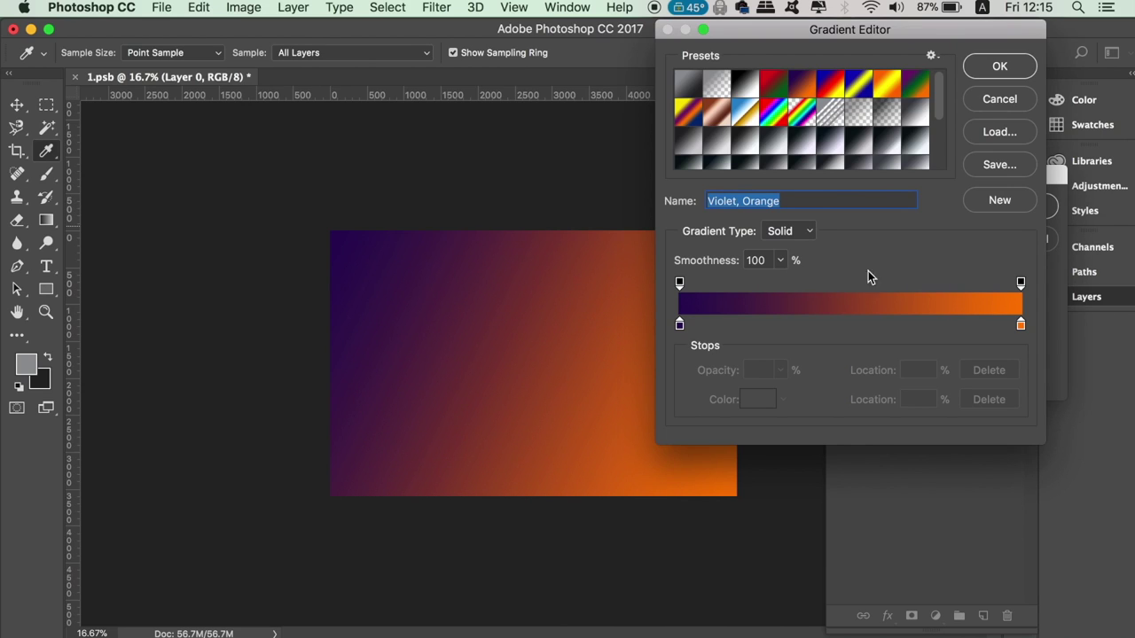
pyautogui.moveTo(680, 325); pyautogui.dragTo(719, 324)
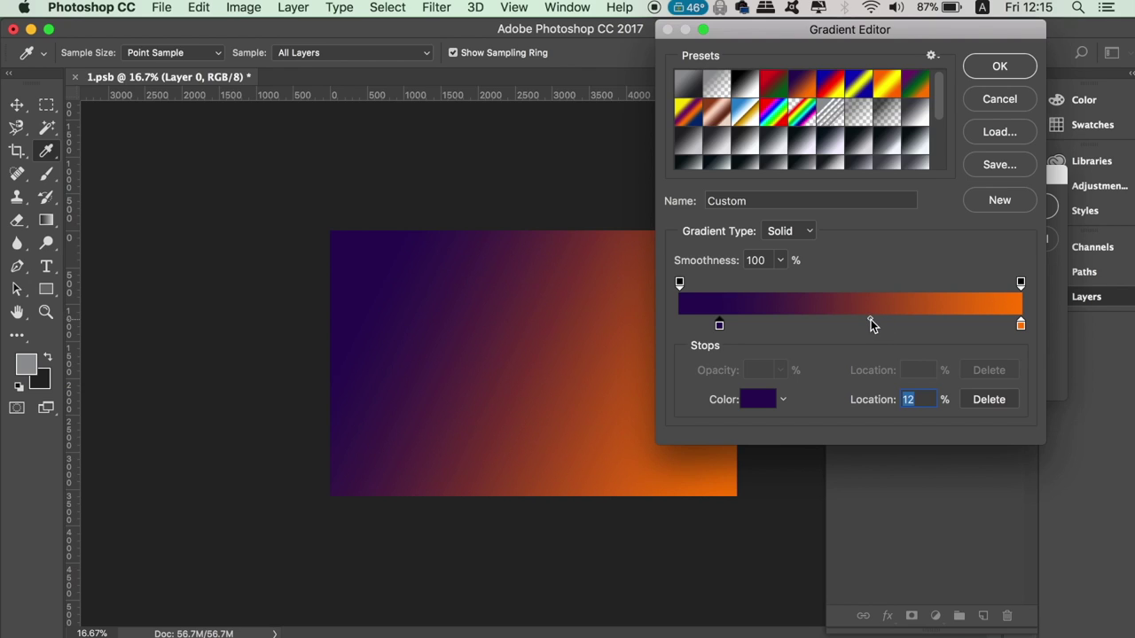
pyautogui.click(874, 320)
pyautogui.moveTo(876, 321); pyautogui.dragTo(895, 322)
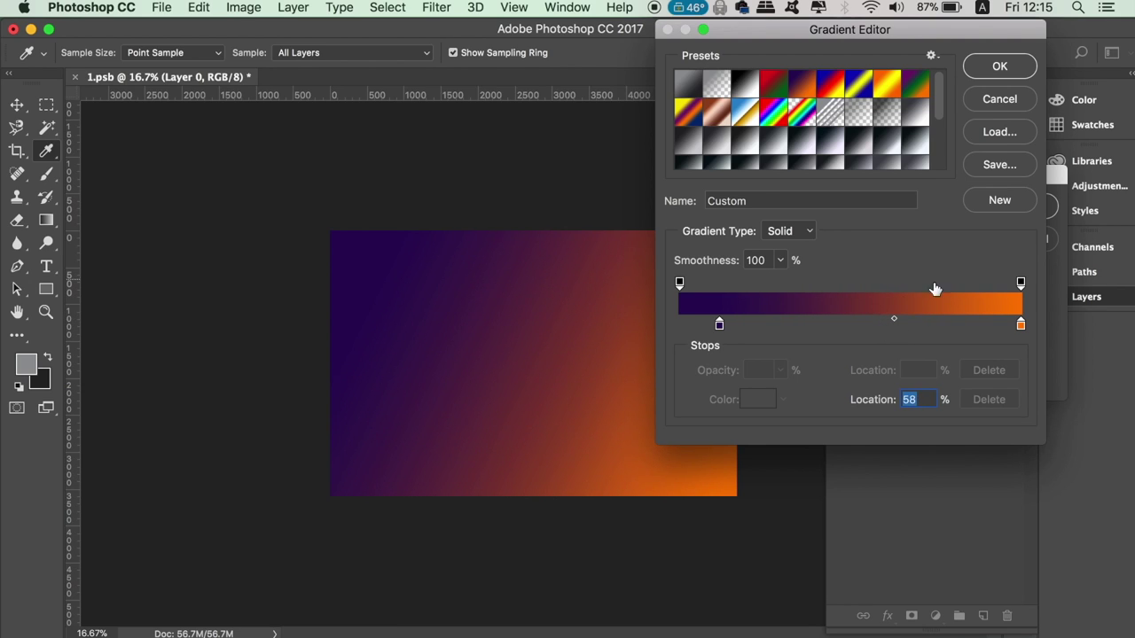
pyautogui.click(998, 67)
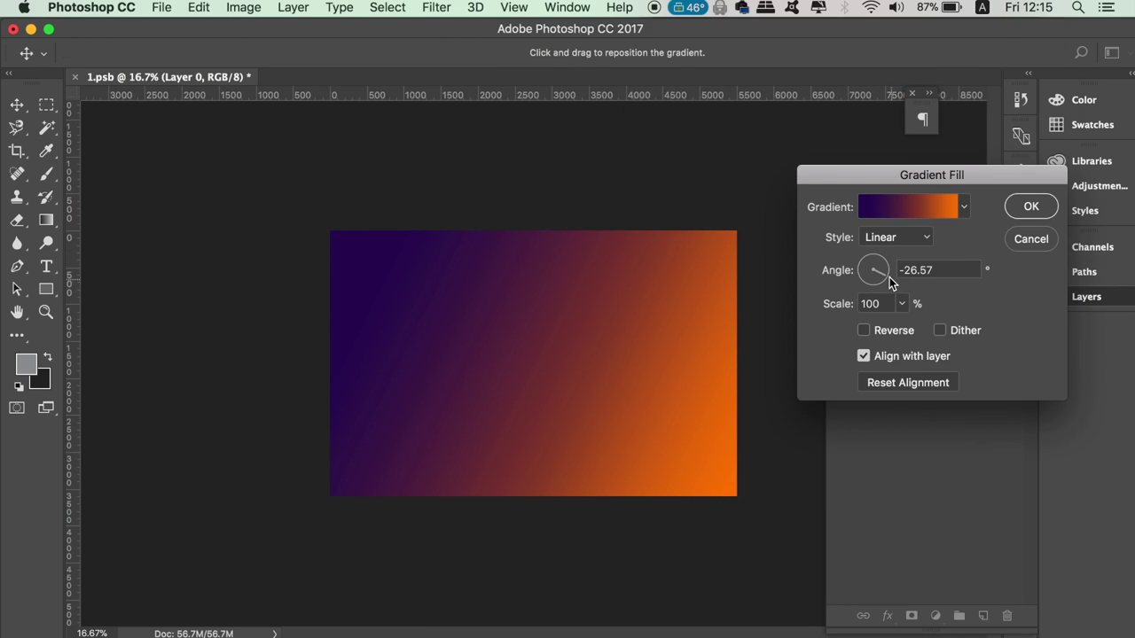
pyautogui.moveTo(890, 282)
pyautogui.mouseDown()
pyautogui.moveTo(888, 250)
pyautogui.moveTo(889, 296)
pyautogui.moveTo(894, 280)
pyautogui.mouseUp()
# - Create Gradient Fill 1, duplicate it, set the copy to Overlay and the original to Screen
pyautogui.click(1030, 207)
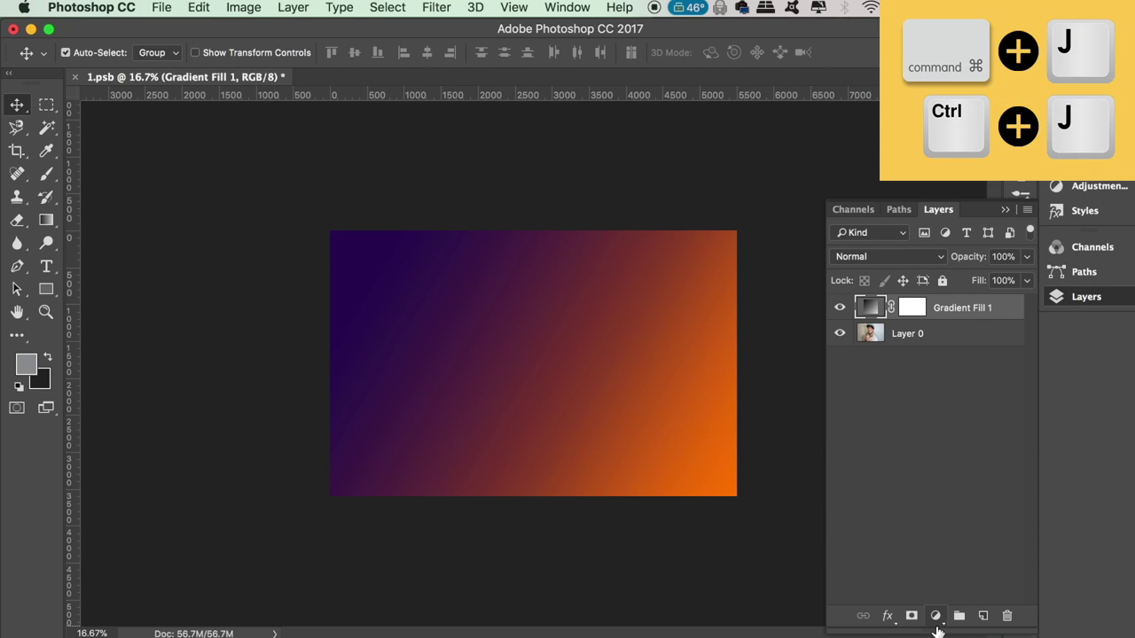
pyautogui.press('super+j')
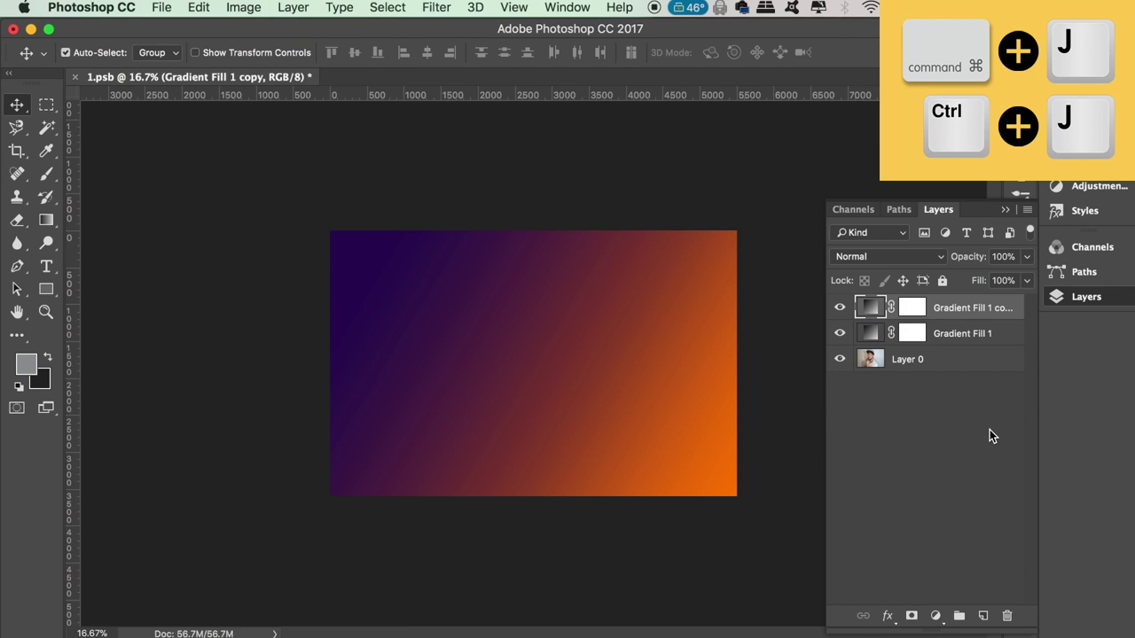
pyautogui.click(883, 257)
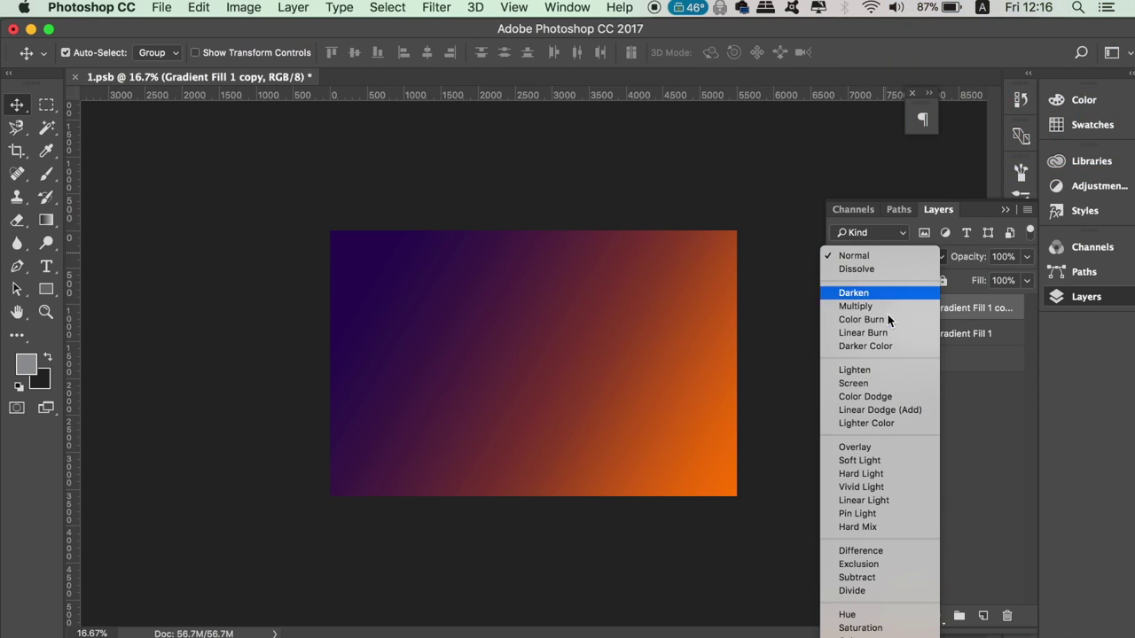
pyautogui.click(884, 452)
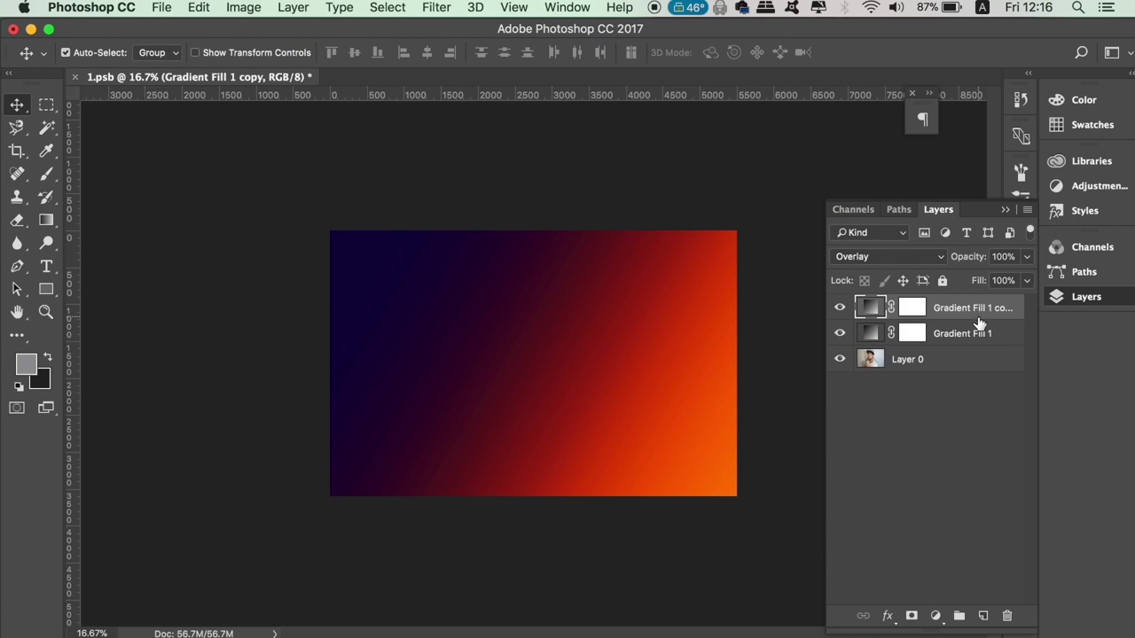
pyautogui.click(970, 333)
pyautogui.click(901, 254)
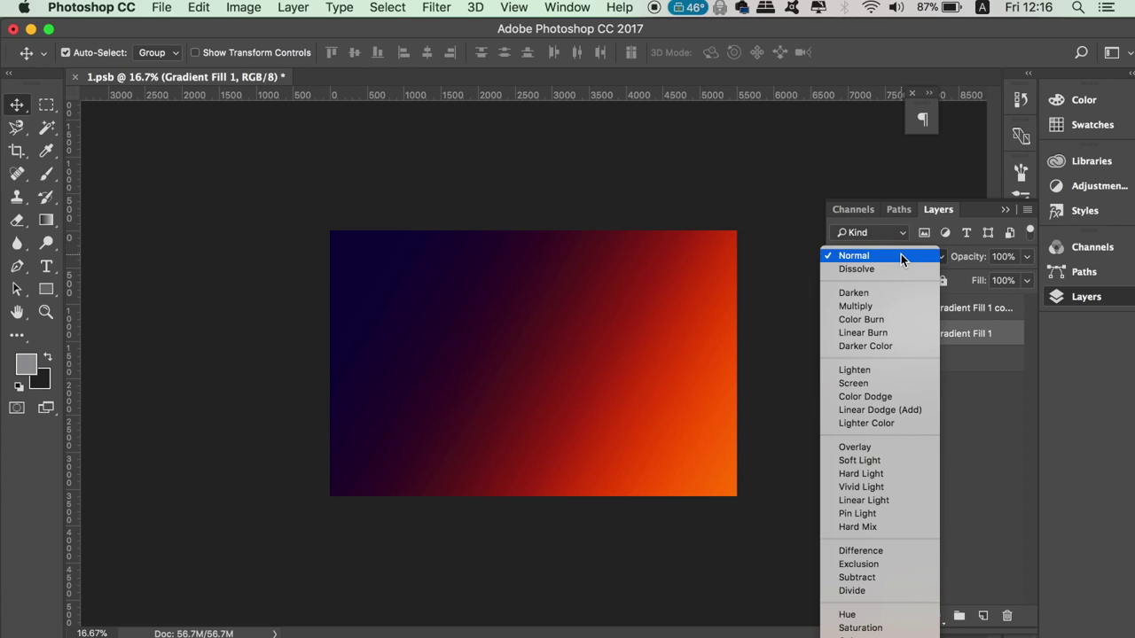
pyautogui.click(903, 388)
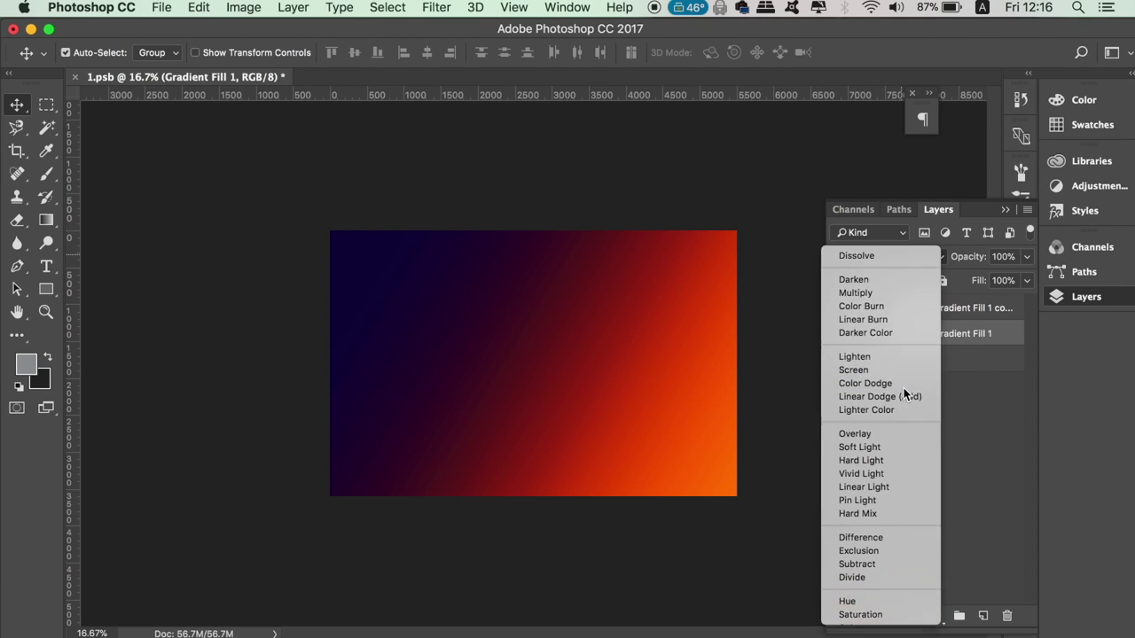
# - Lower the copy's opacity to 39% and set Gradient Fill 1's opacity to 64%
pyautogui.click(979, 311)
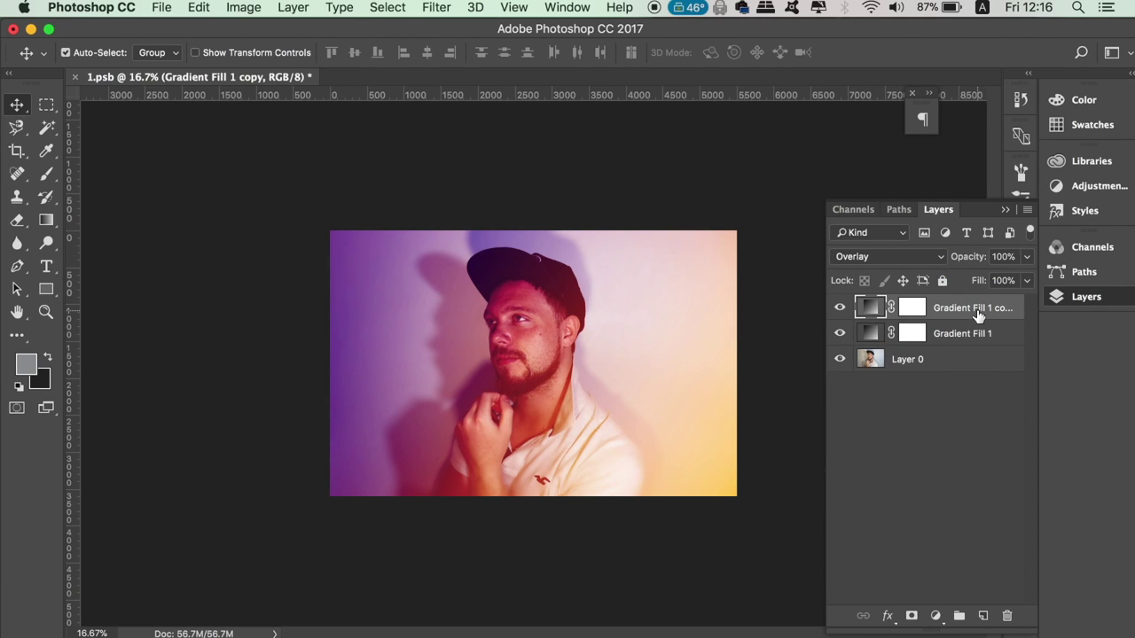
pyautogui.click(1027, 258)
pyautogui.moveTo(992, 277); pyautogui.dragTo(990, 277)
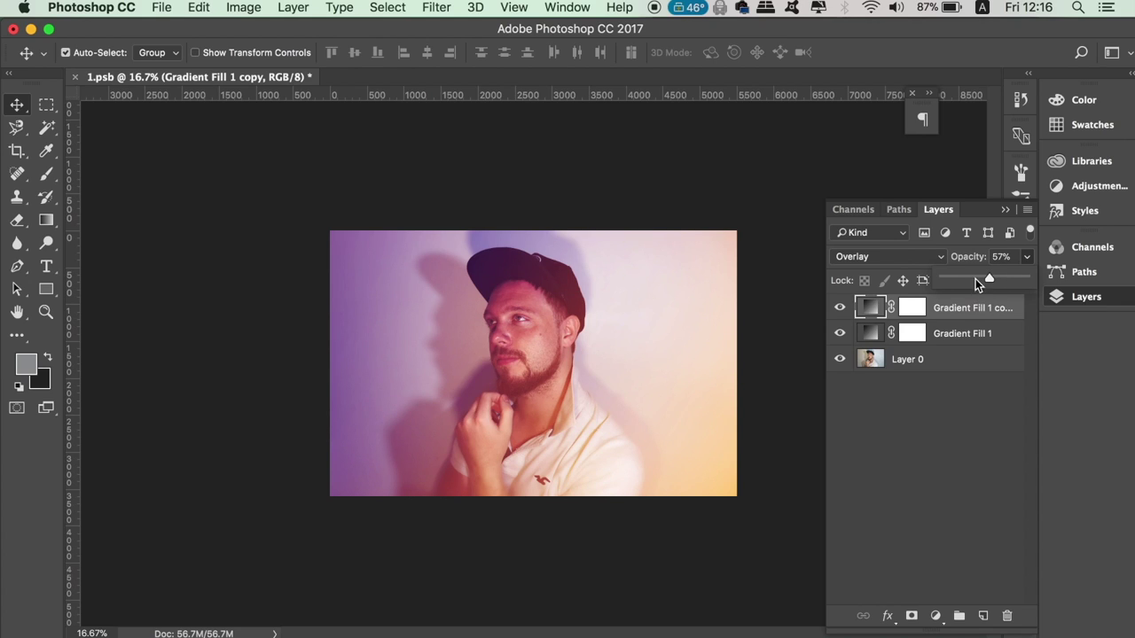
pyautogui.moveTo(953, 279); pyautogui.dragTo(976, 275)
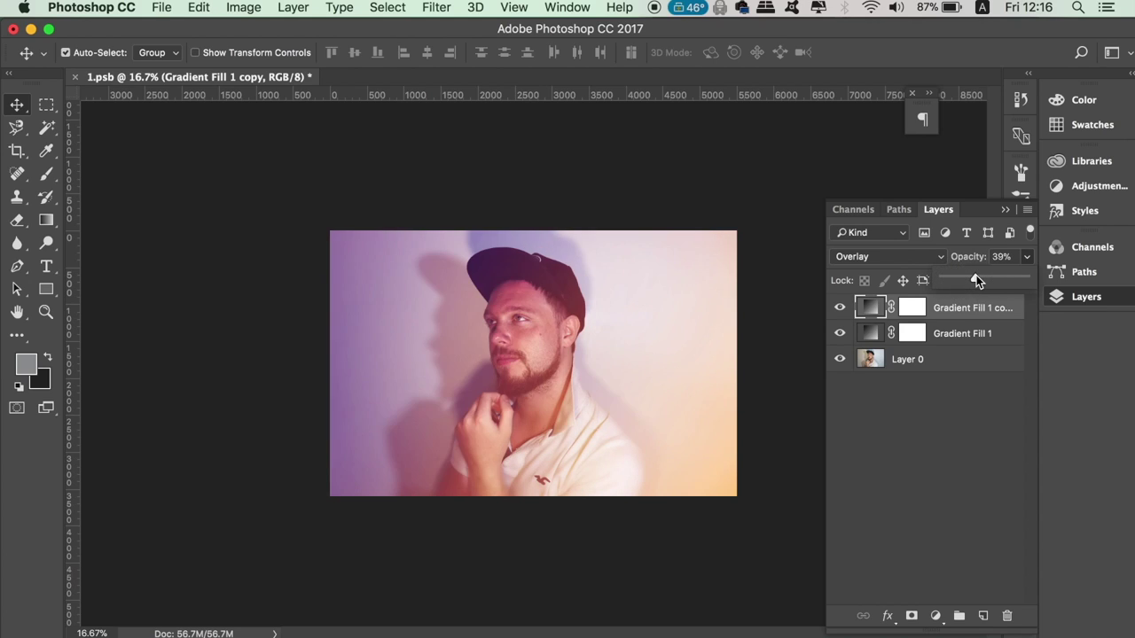
pyautogui.click(984, 333)
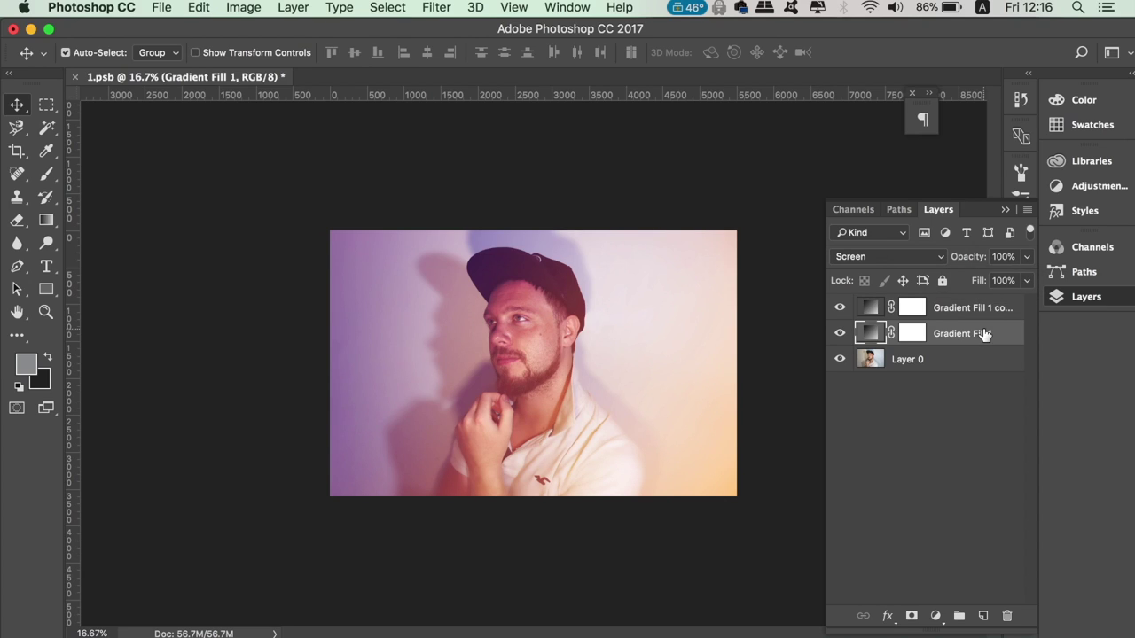
pyautogui.click(1025, 257)
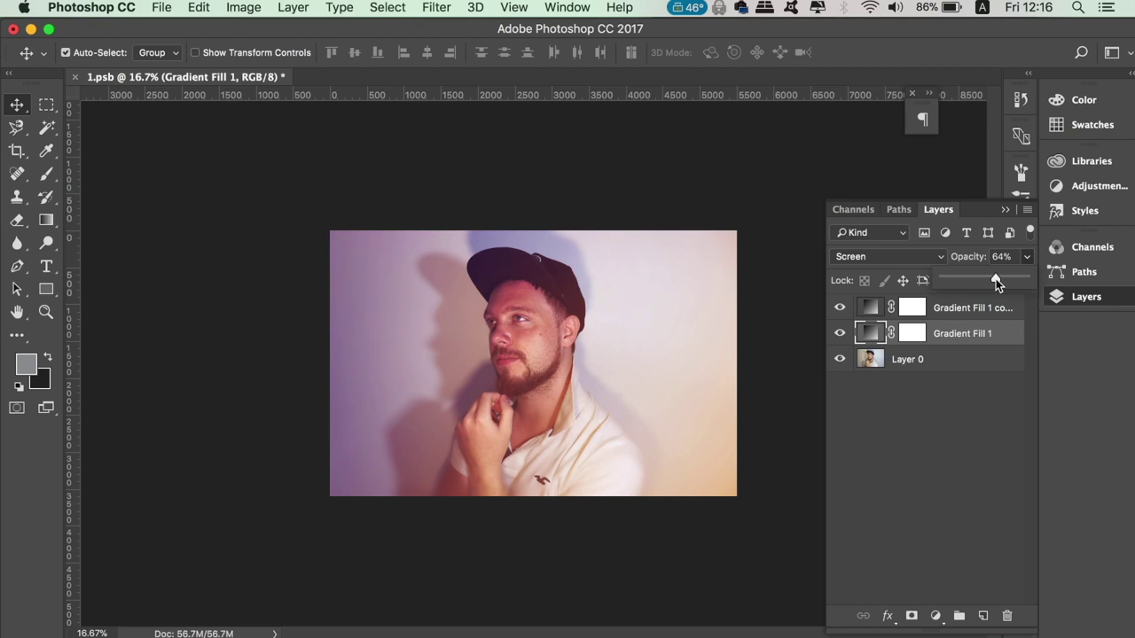
# - Select Layer 0 and crop outward to widen the canvas on both the left and right sides
pyautogui.click(940, 359)
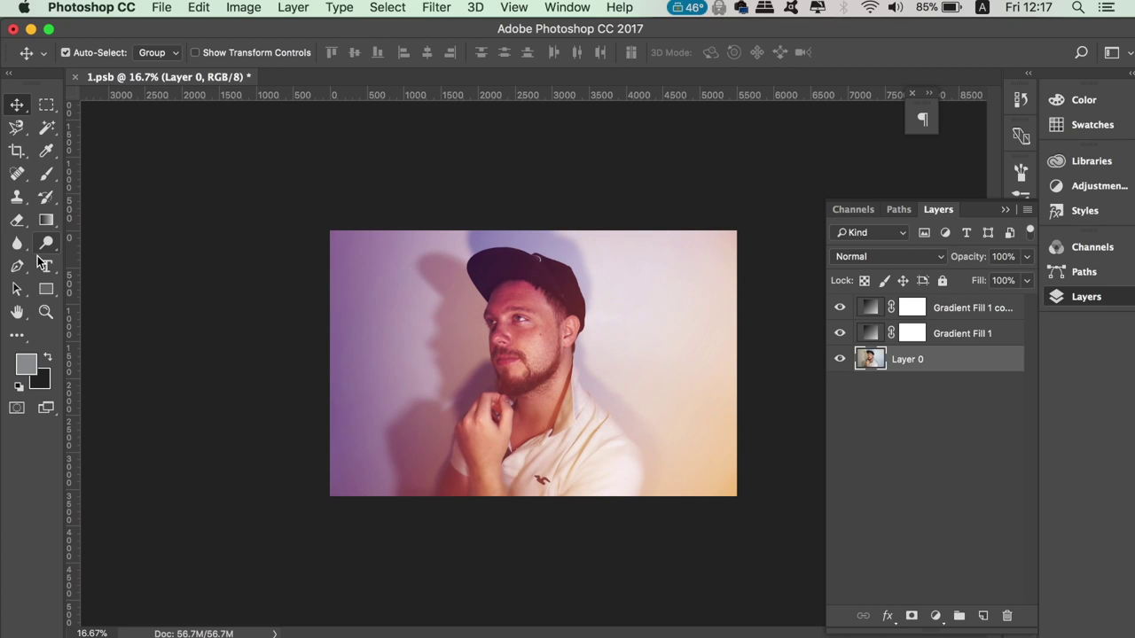
pyautogui.click(20, 153)
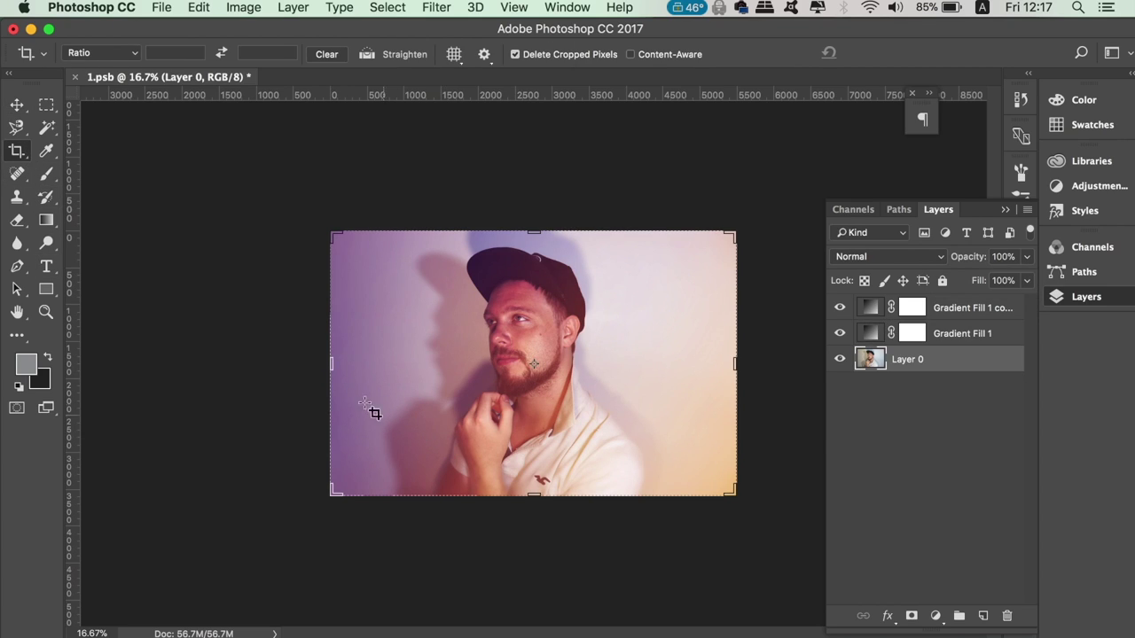
pyautogui.moveTo(332, 363); pyautogui.dragTo(305, 365)
pyautogui.moveTo(772, 361); pyautogui.dragTo(787, 364)
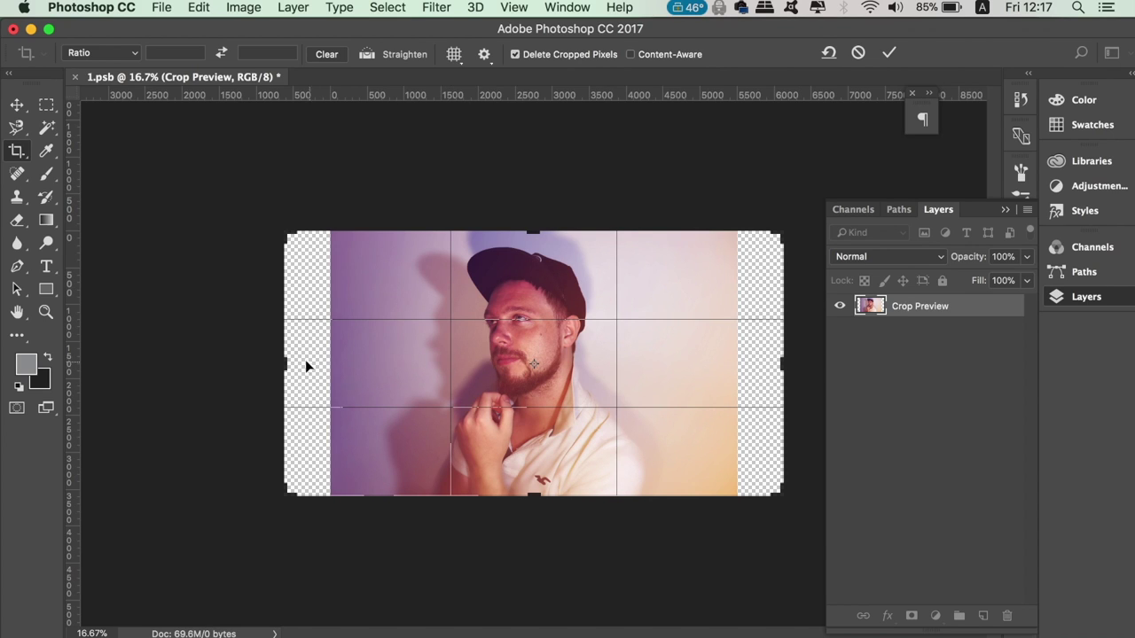
pyautogui.moveTo(290, 362); pyautogui.dragTo(279, 359)
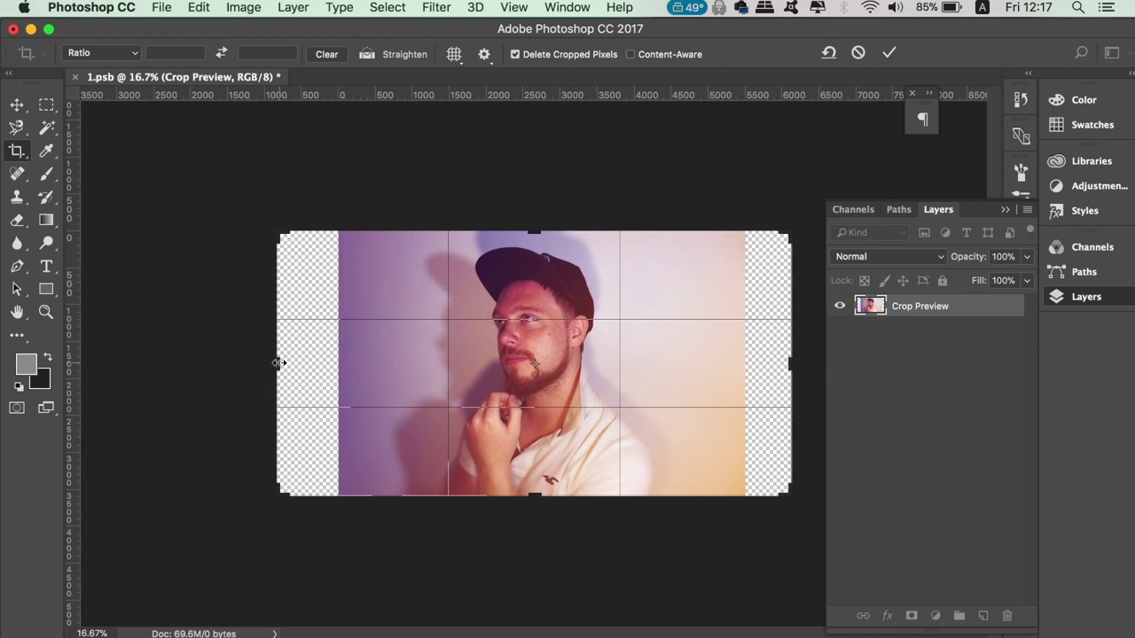
pyautogui.press('Return')
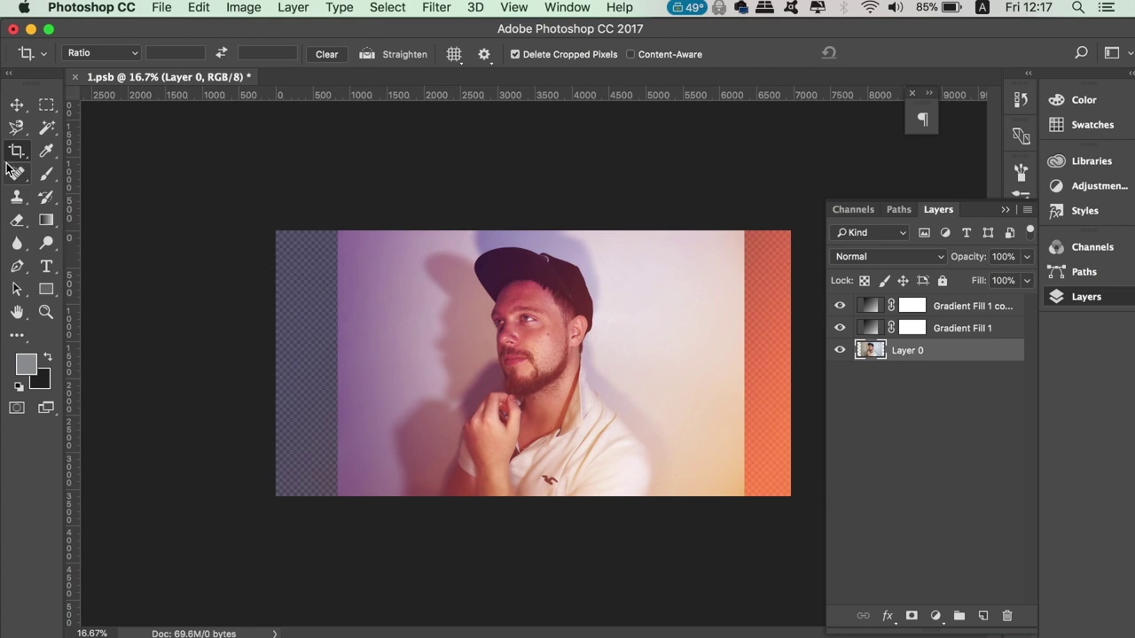
# - Stretch a thin column from the photo's left edge outward to fill the empty left area
pyautogui.click(19, 106)
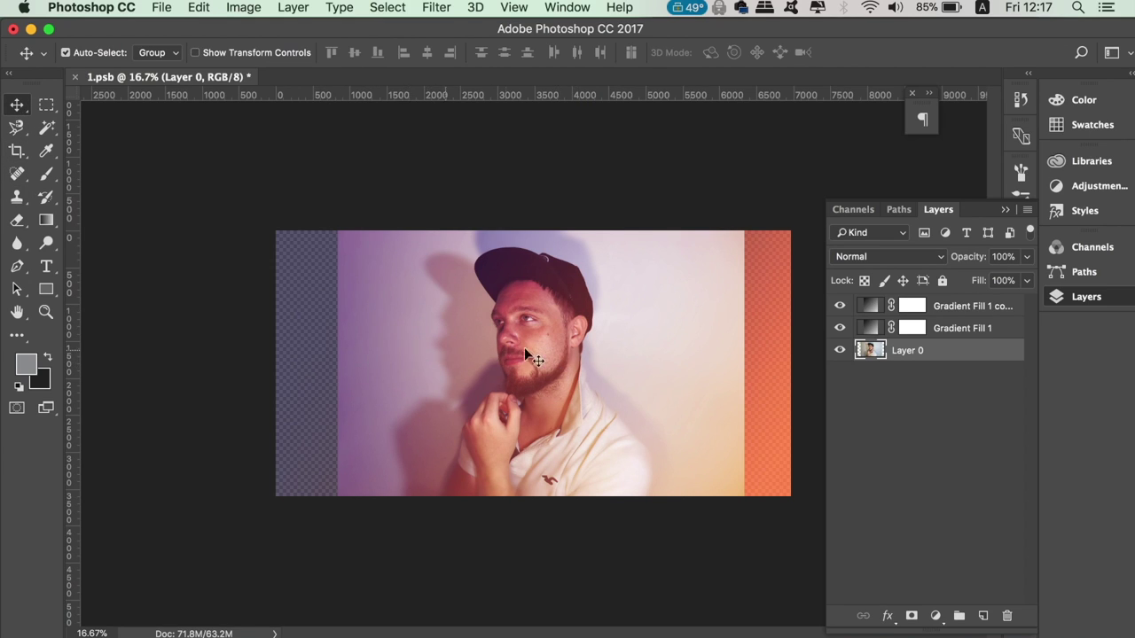
pyautogui.click(47, 105)
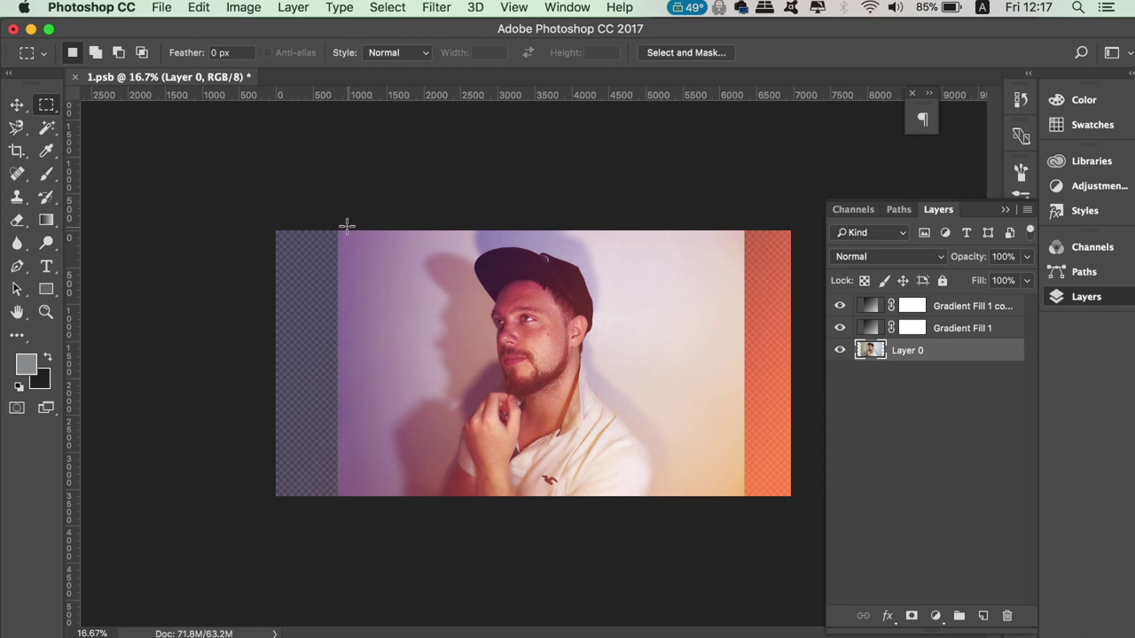
pyautogui.moveTo(338, 223); pyautogui.dragTo(383, 509)
pyautogui.click(16, 105)
pyautogui.press('super+t')
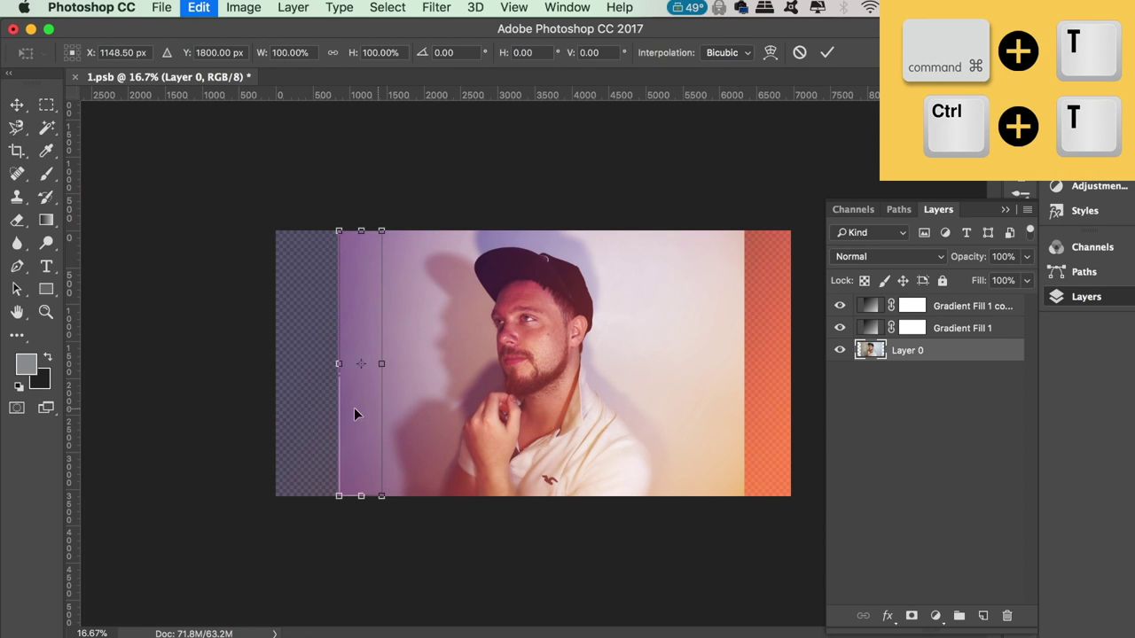
pyautogui.moveTo(330, 375); pyautogui.dragTo(269, 371)
pyautogui.press('Return')
pyautogui.press('super+d')
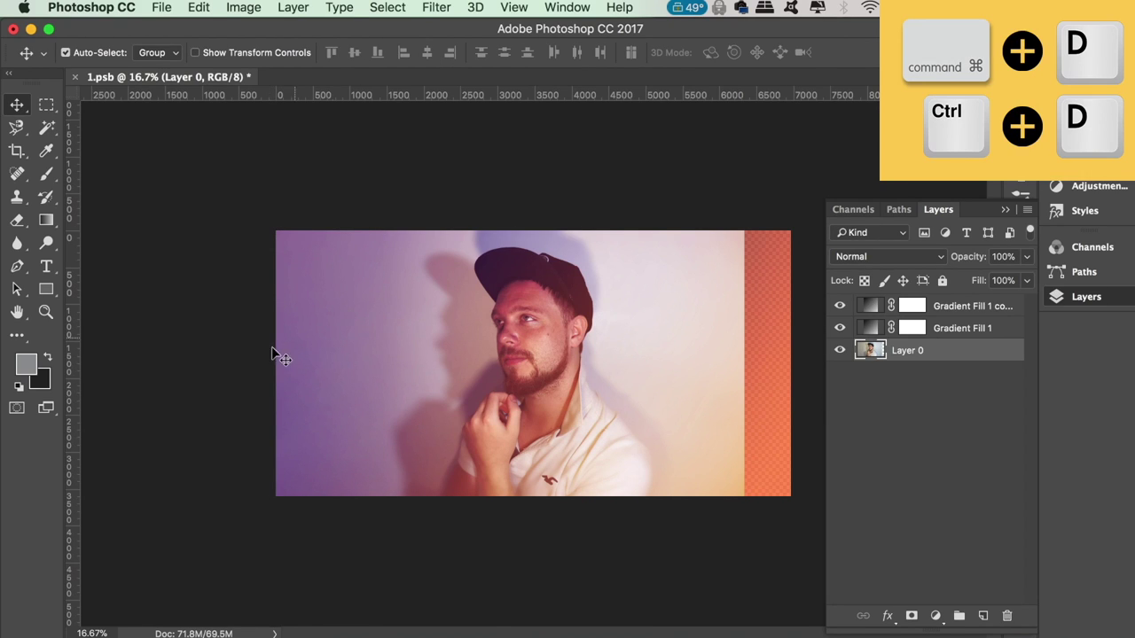
# - Stretch a thin column from the photo's right edge outward to fill the empty right area
pyautogui.click(46, 104)
pyautogui.moveTo(705, 228); pyautogui.dragTo(743, 523)
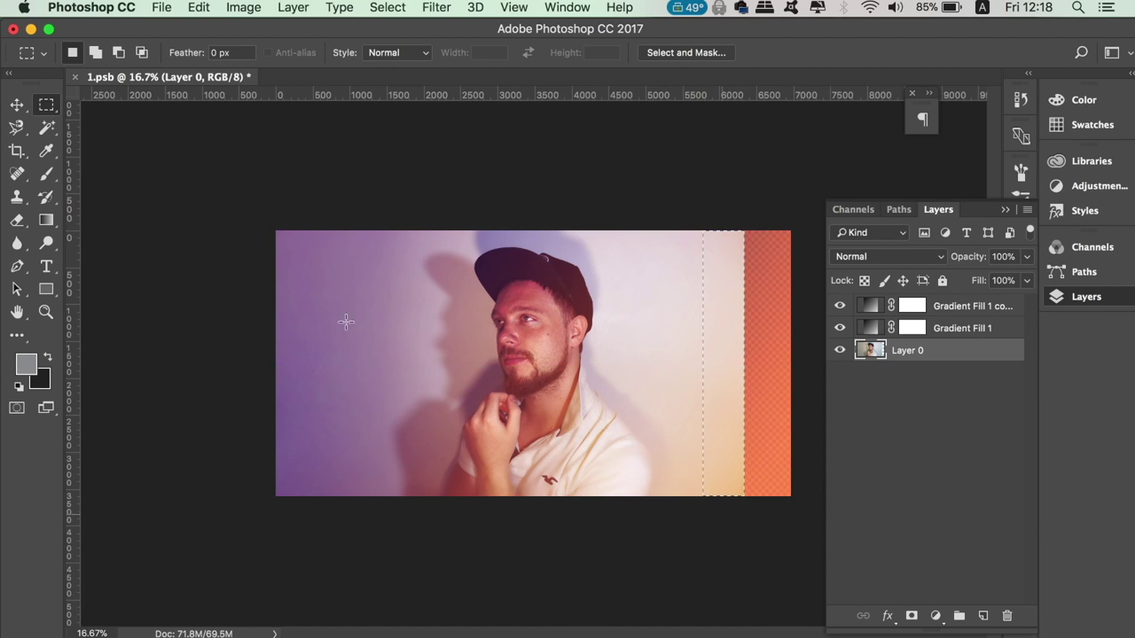
pyautogui.click(17, 104)
pyautogui.press('super+z')
pyautogui.press('super+t')
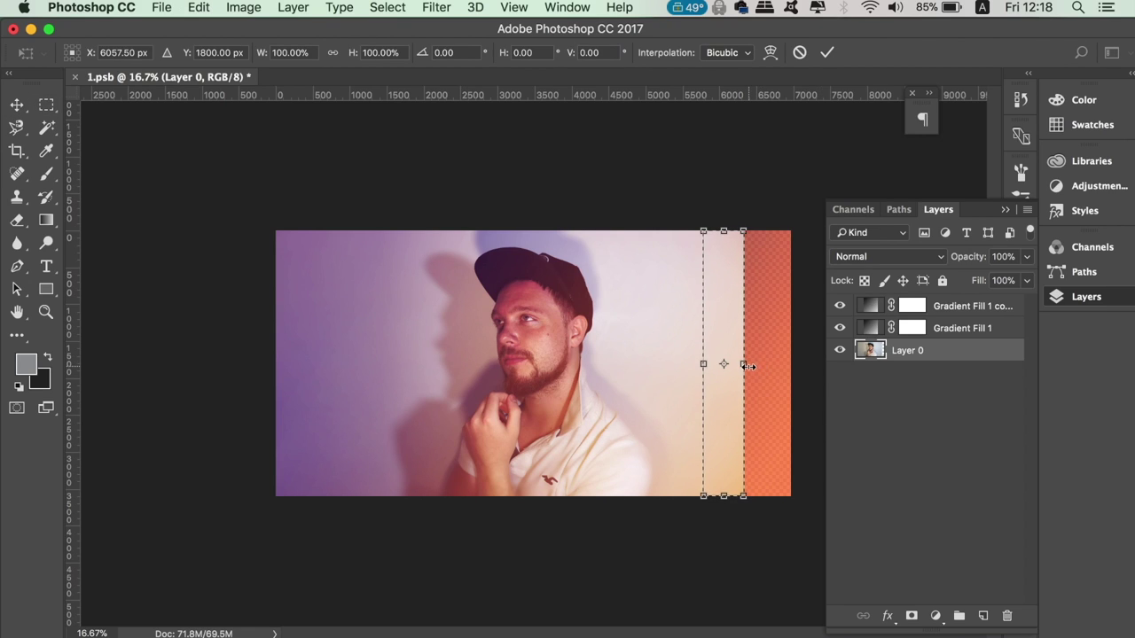
pyautogui.moveTo(743, 364); pyautogui.dragTo(795, 366)
pyautogui.press('Return')
pyautogui.press('super+d')
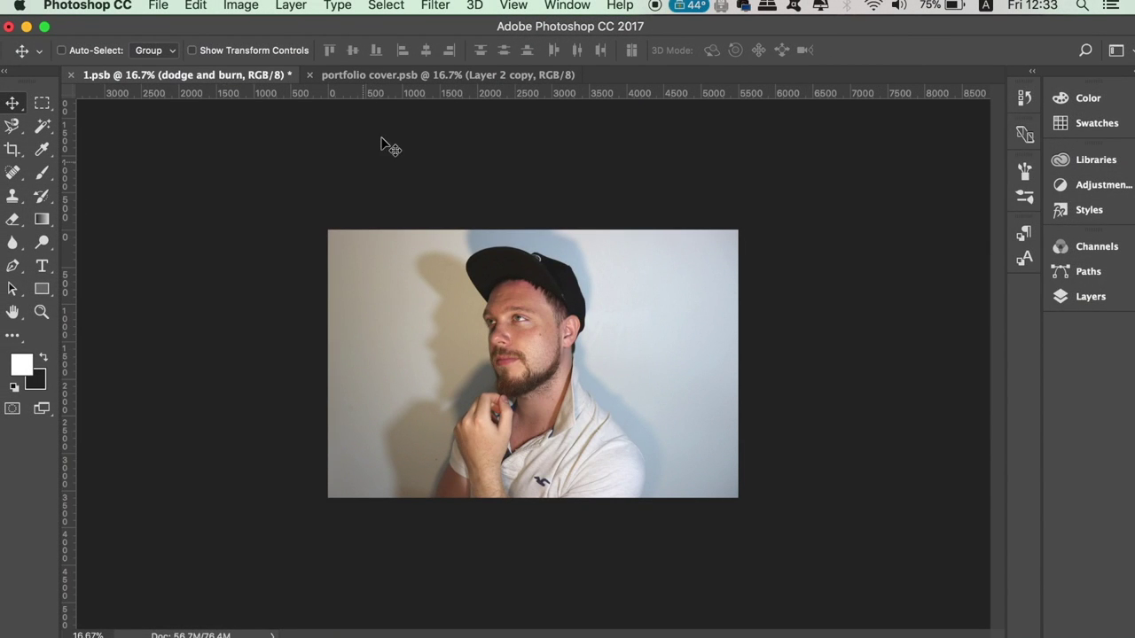
# - Switch between portfolio cover.psb and 1.psb, finishing on the portfolio cover document
pyautogui.click(407, 78)
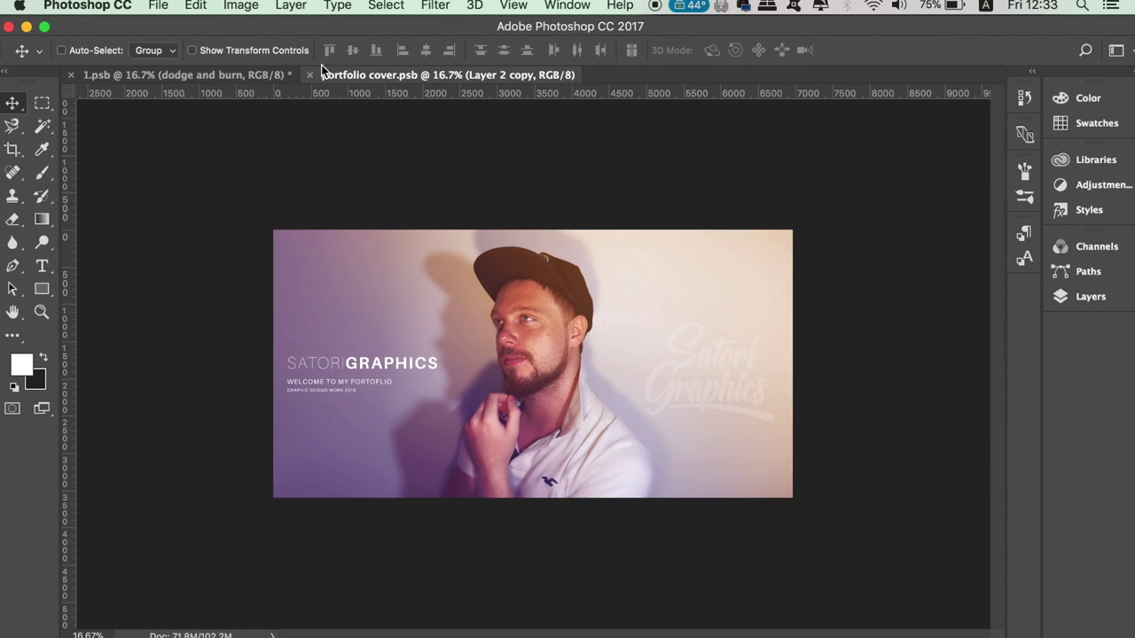
pyautogui.click(238, 77)
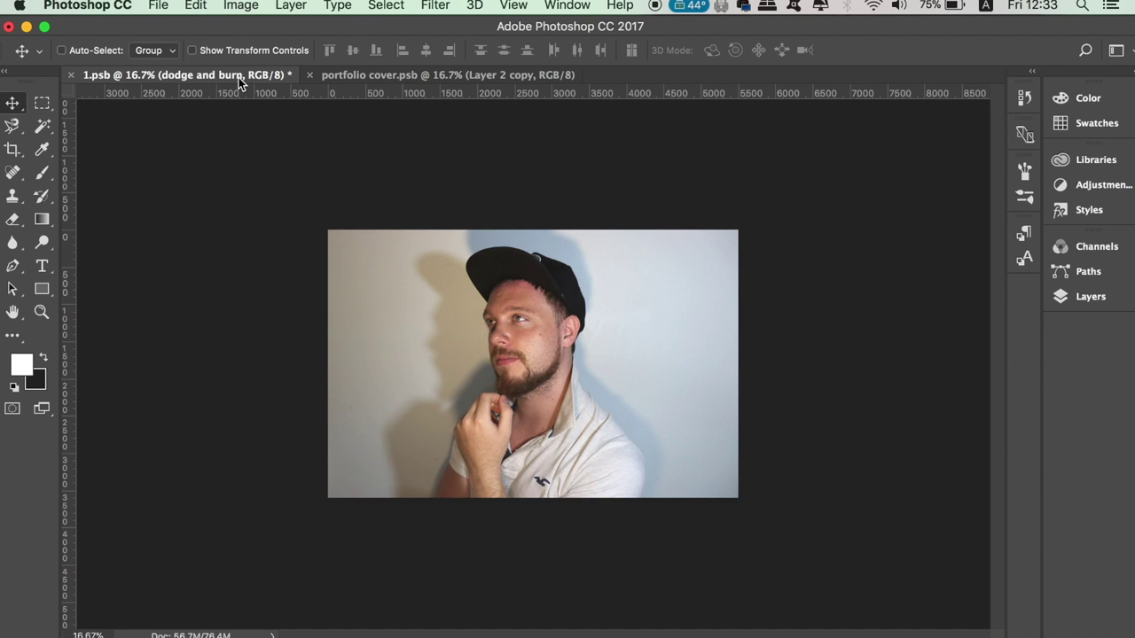
pyautogui.click(390, 75)
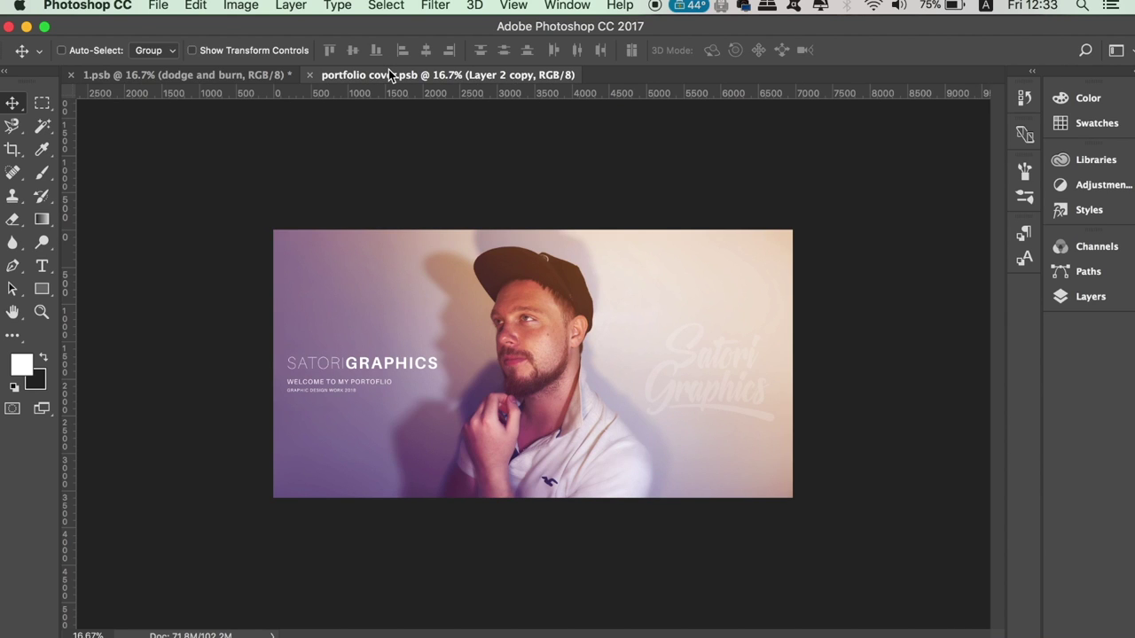